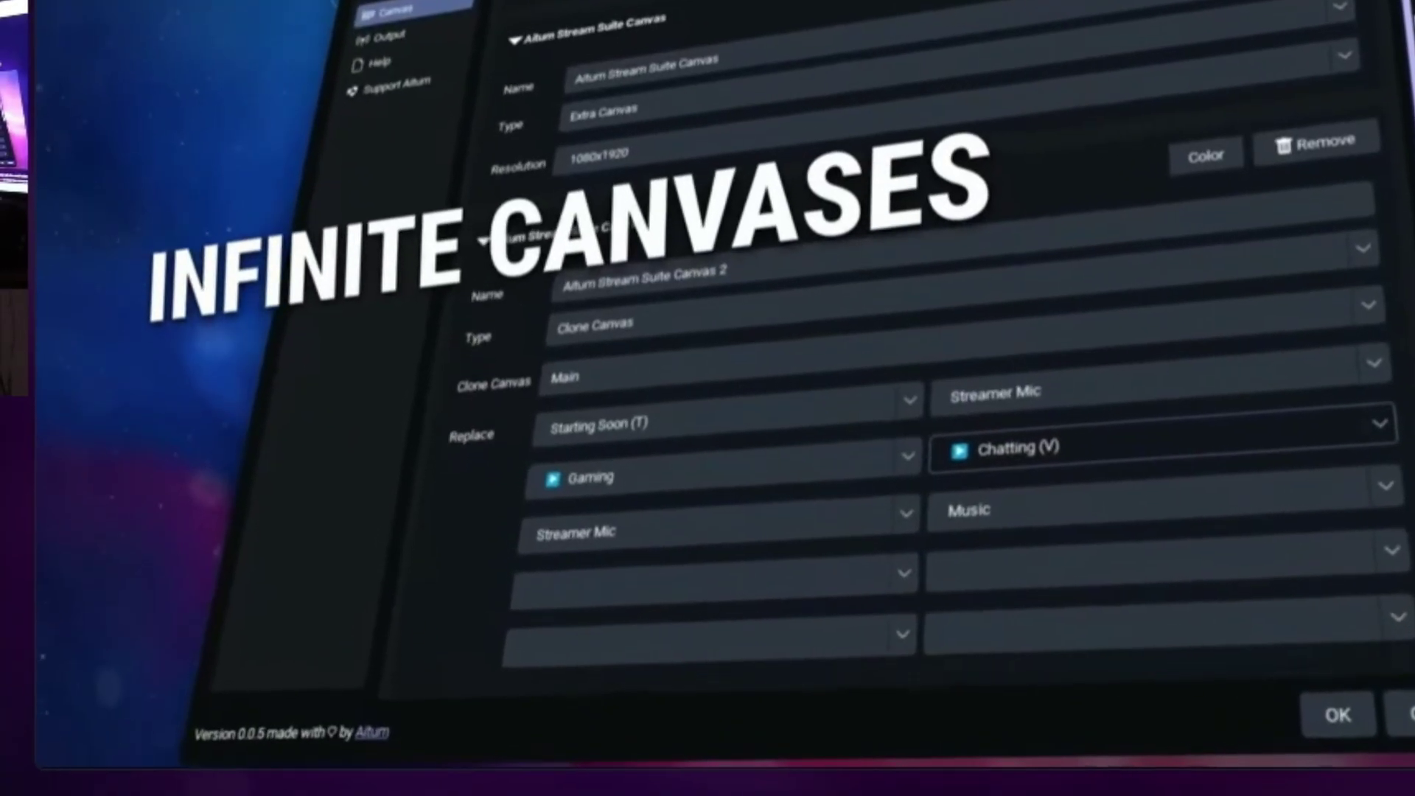
- Change the Kick stream category from Apex Legends to Fortnite
scroll(884, 442, "down", 3)
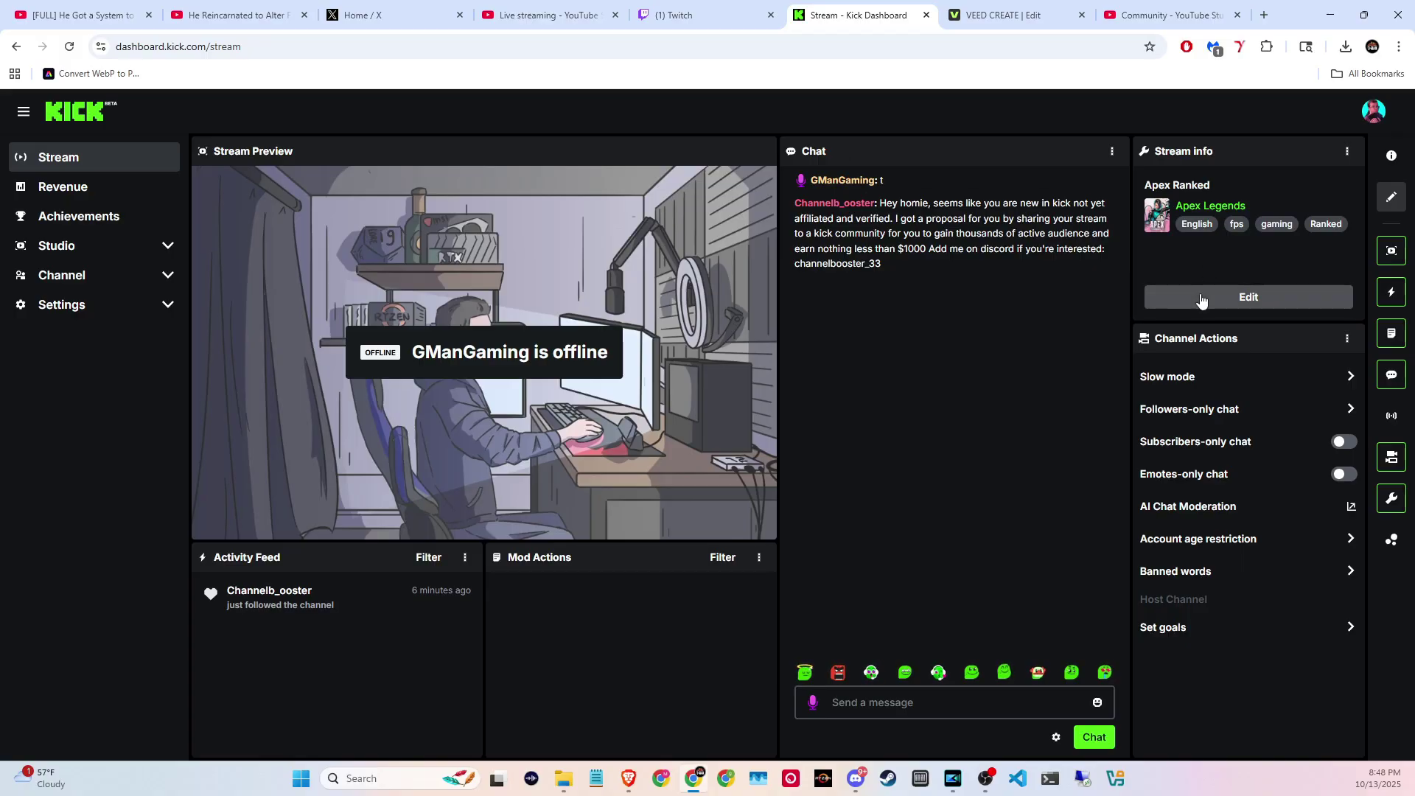
left_click(1201, 297)
left_click(737, 332)
type("fort")
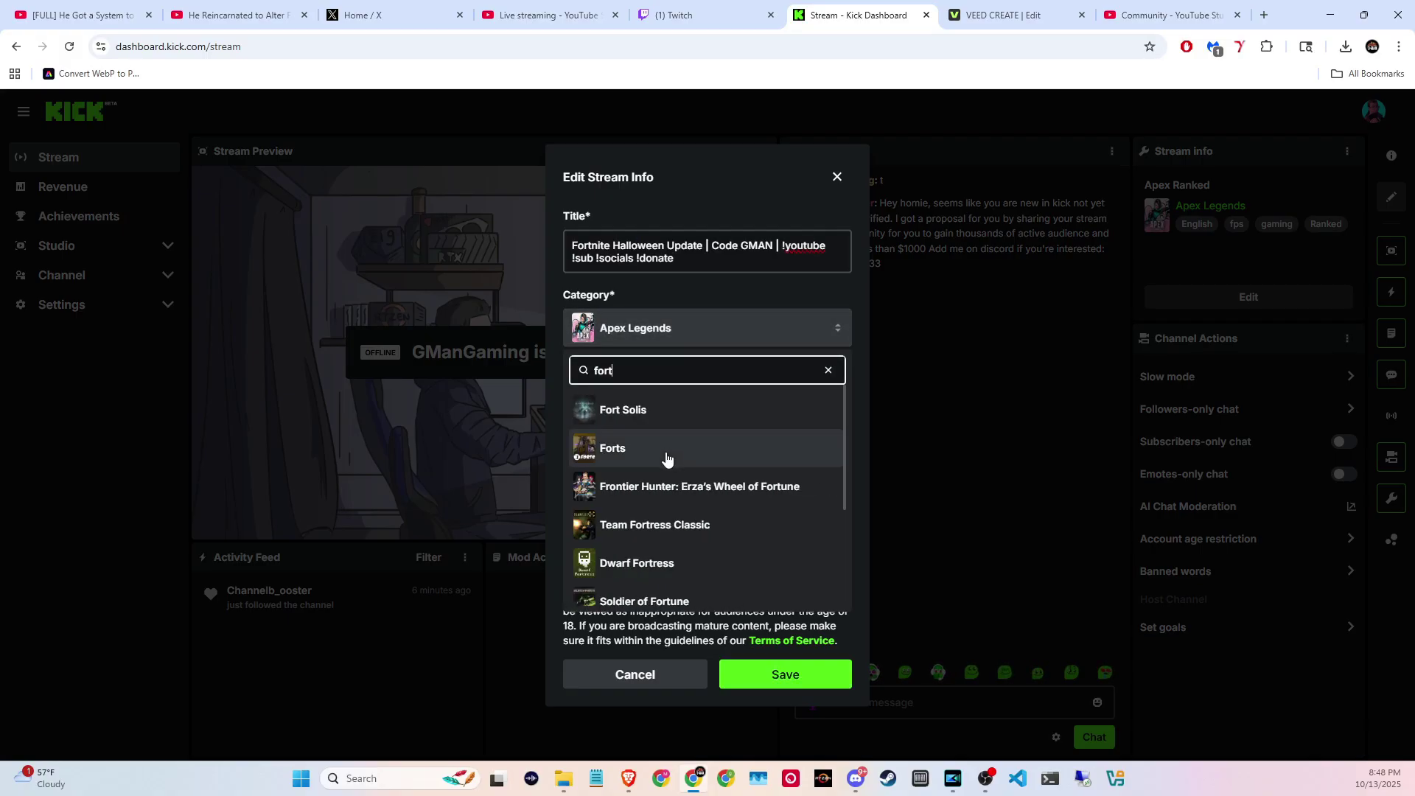
left_click(757, 583)
- Change the Twitch stream category to Fortnite in the Twitch dashboard
left_click(674, 14)
left_click(233, 531)
type("Fortnite Halloween Update | Code GMAN | !youtube !sub !socials !donate")
left_click(768, 354)
type("fort")
left_click(766, 453)
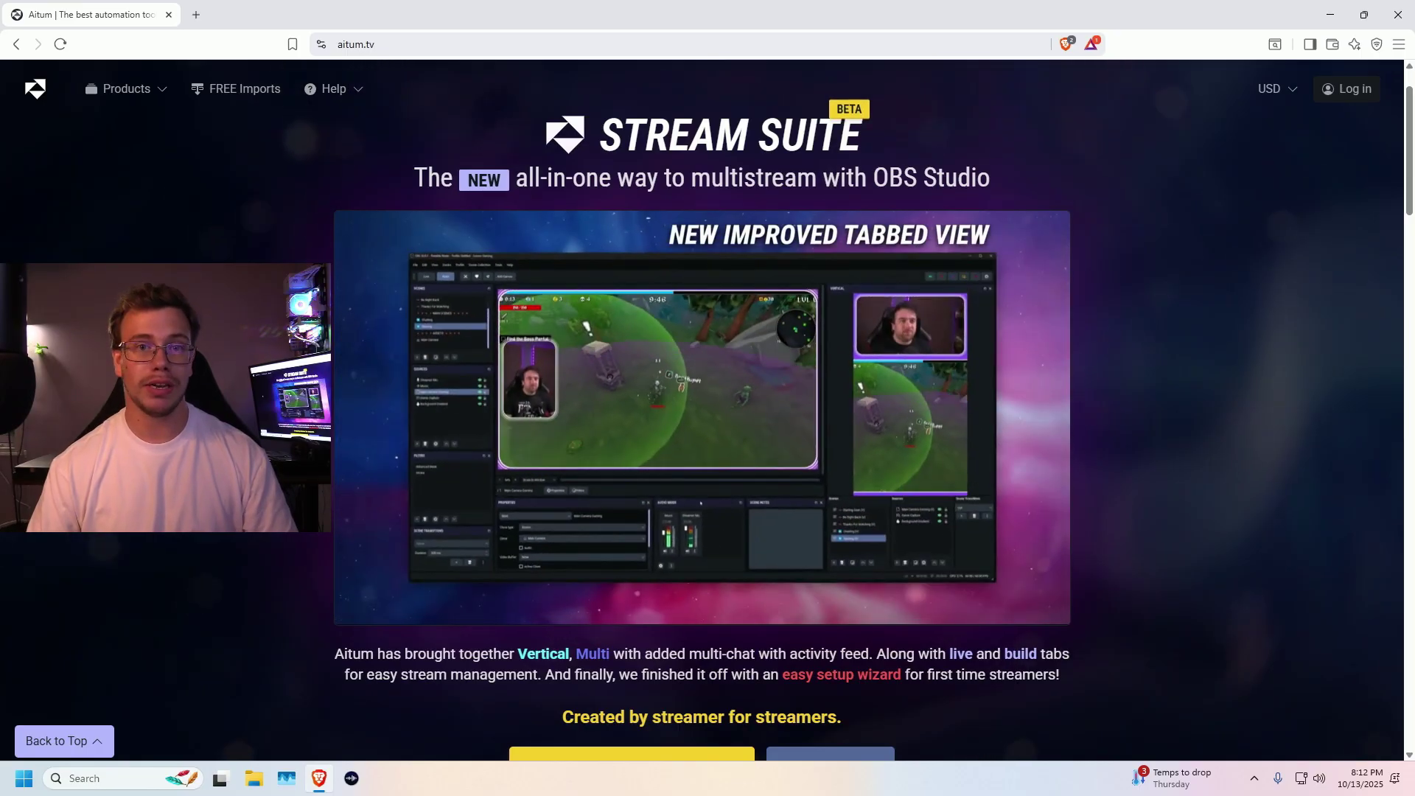
- Save the free Stream Suite Windows installer from aitum.tv into the Downloads folder
scroll(701, 398, "down", 4)
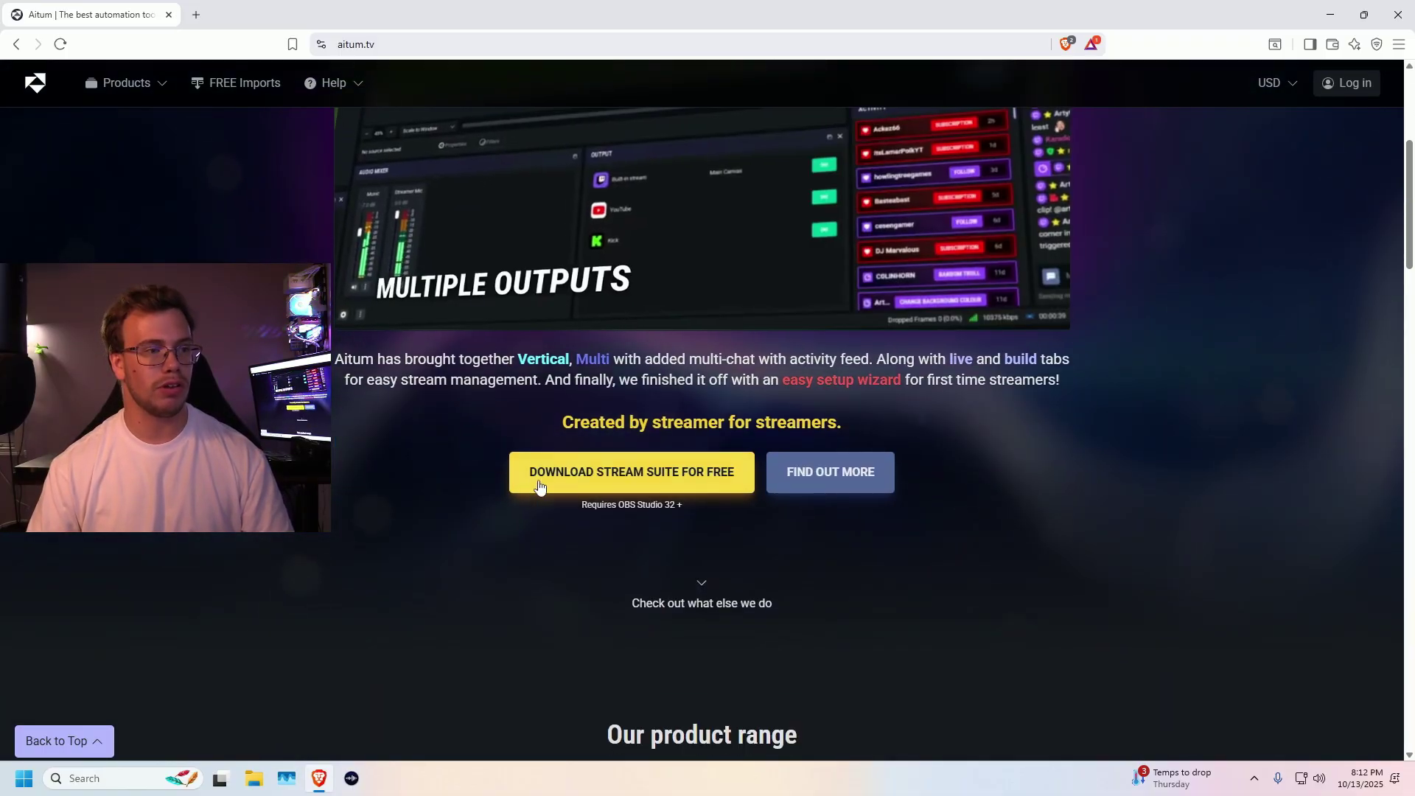
left_click(547, 479)
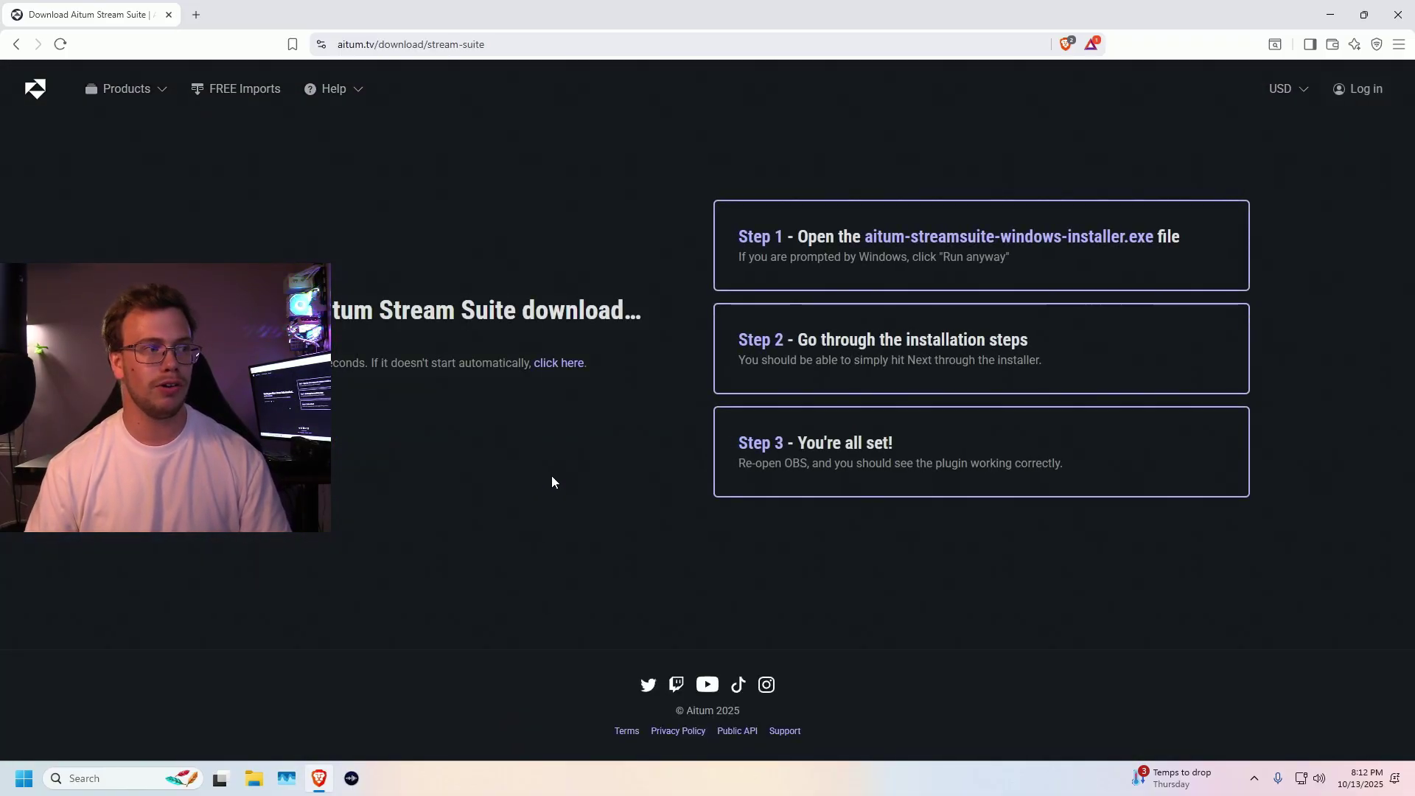
left_click_drag(543, 25, 1000, 162)
left_click(523, 336)
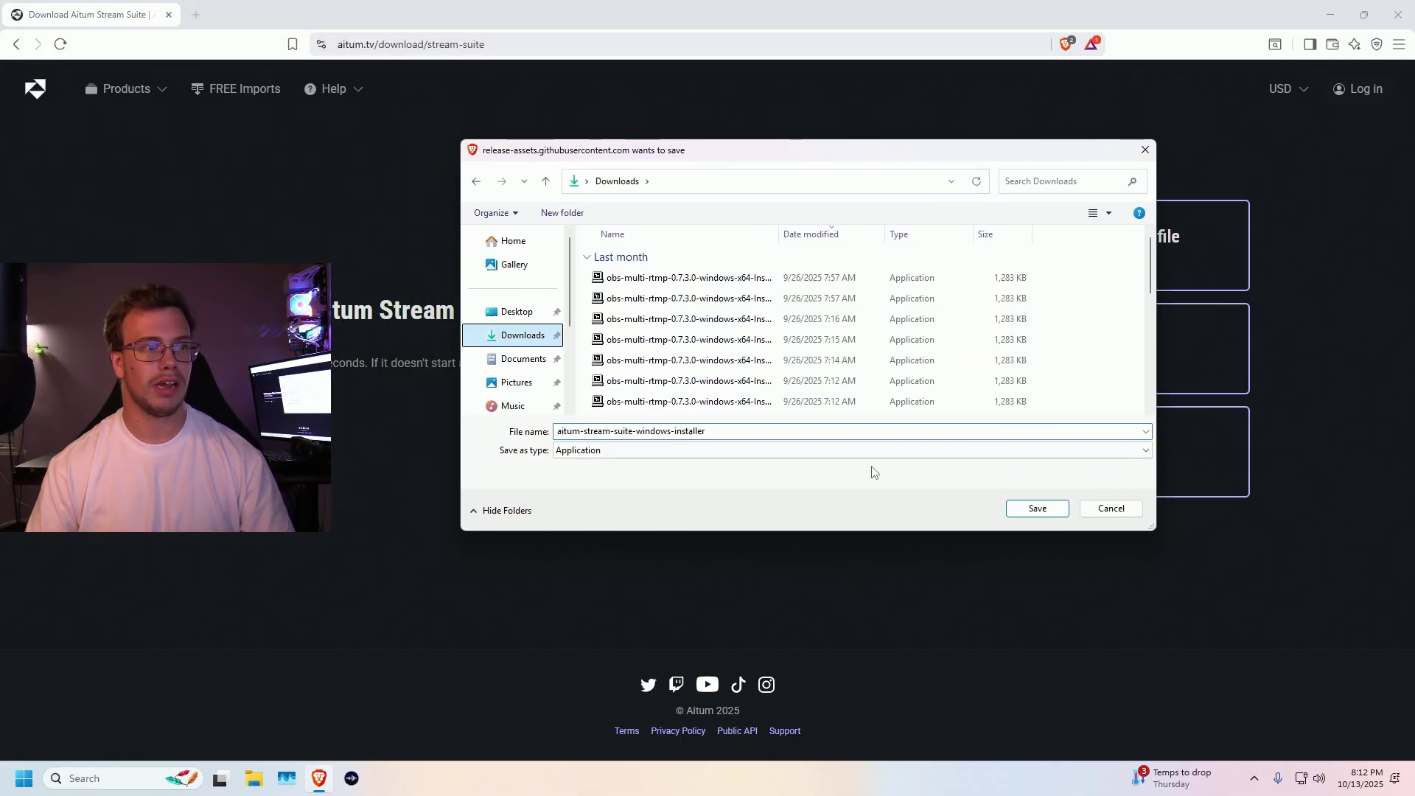
left_click(1028, 509)
left_click(254, 778)
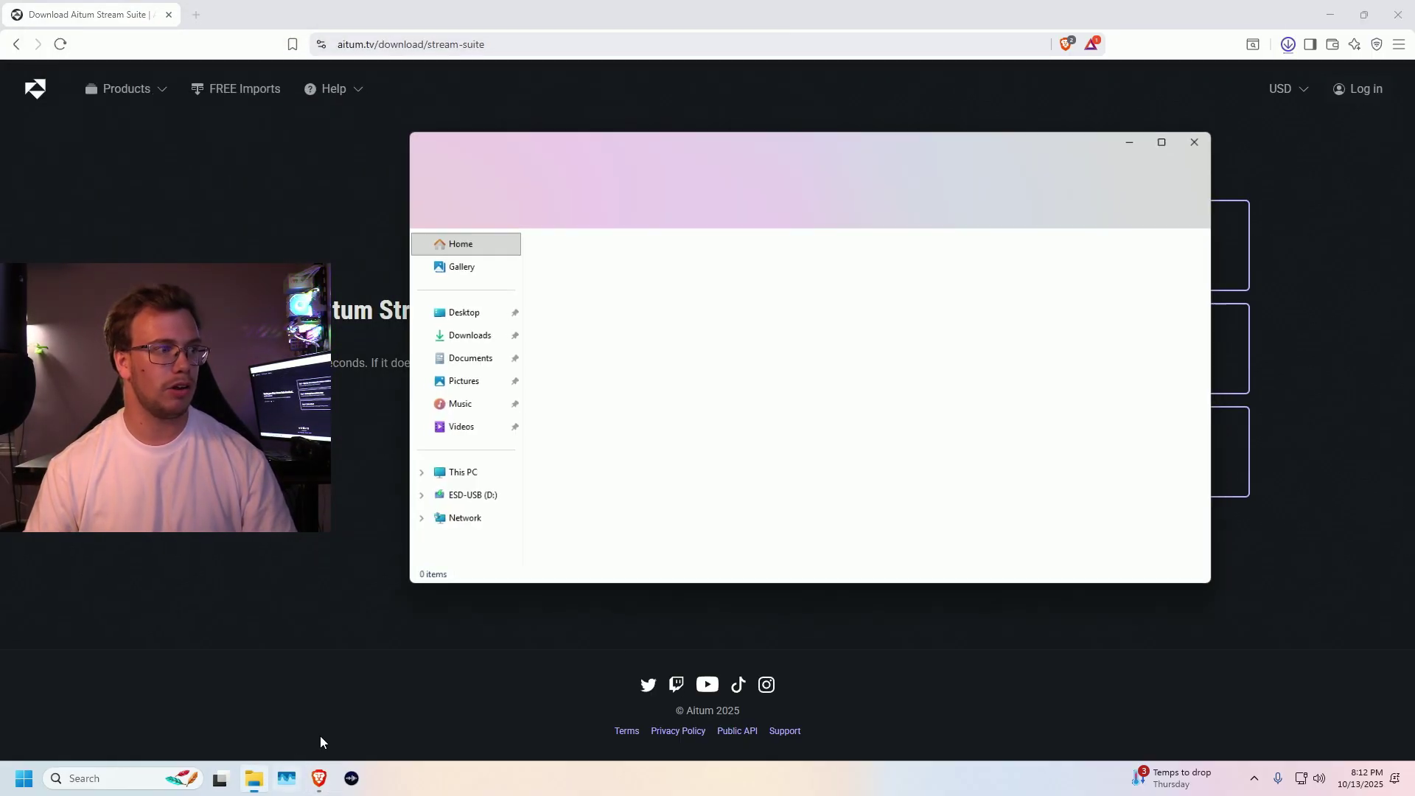
- Run aitum-stream-suite-windows-installer from Downloads, keeping the default install location and Start Menu folder
left_click(458, 336)
double_click(590, 280)
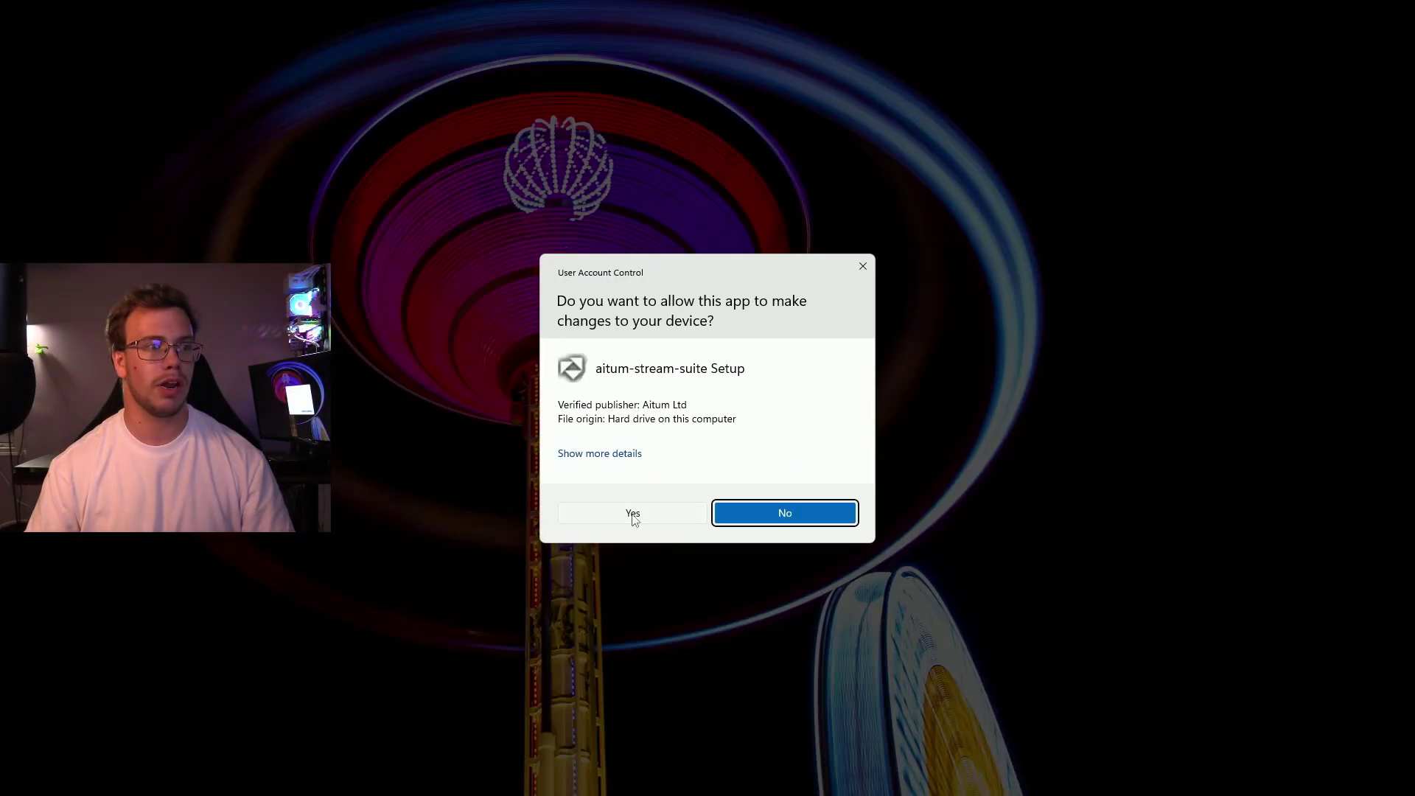
left_click(633, 514)
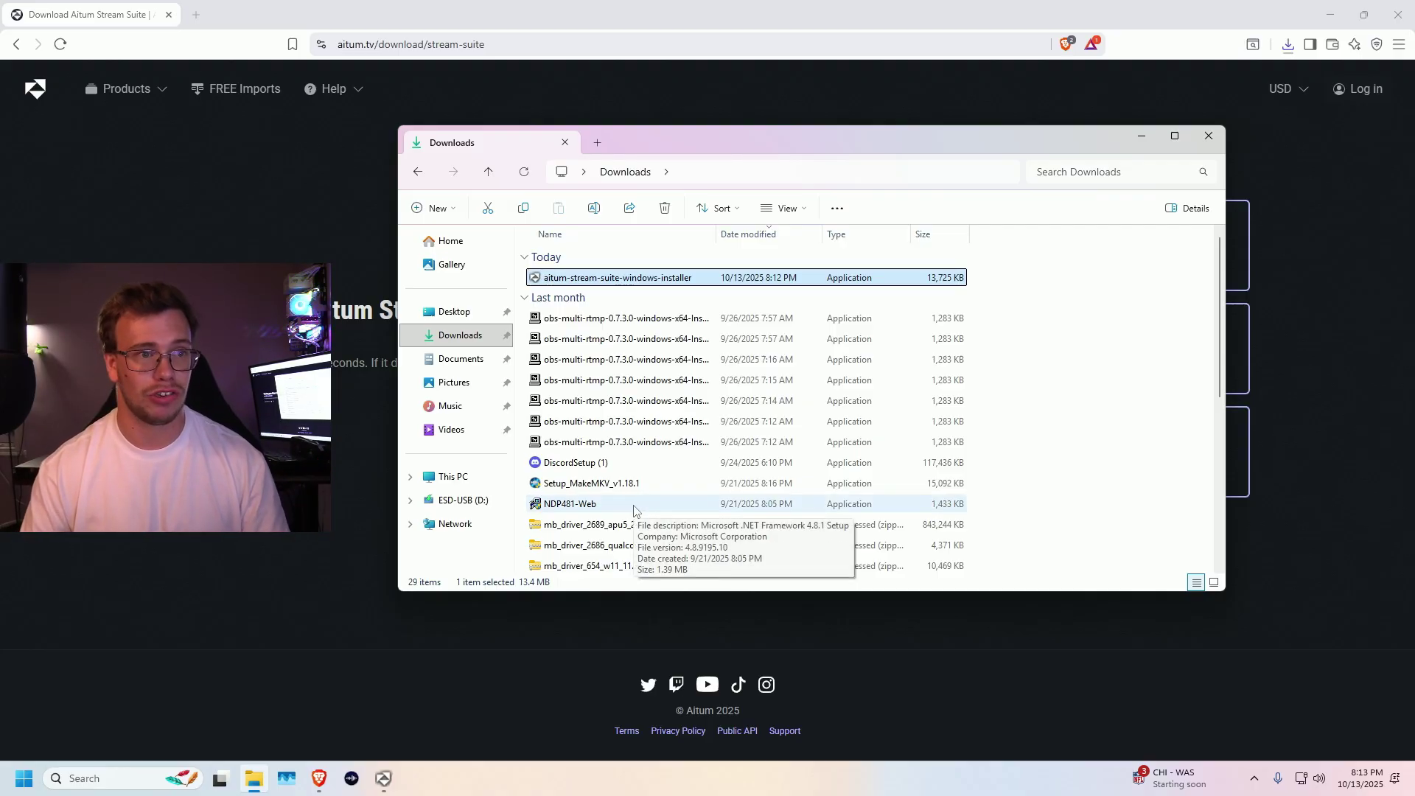
left_click(840, 536)
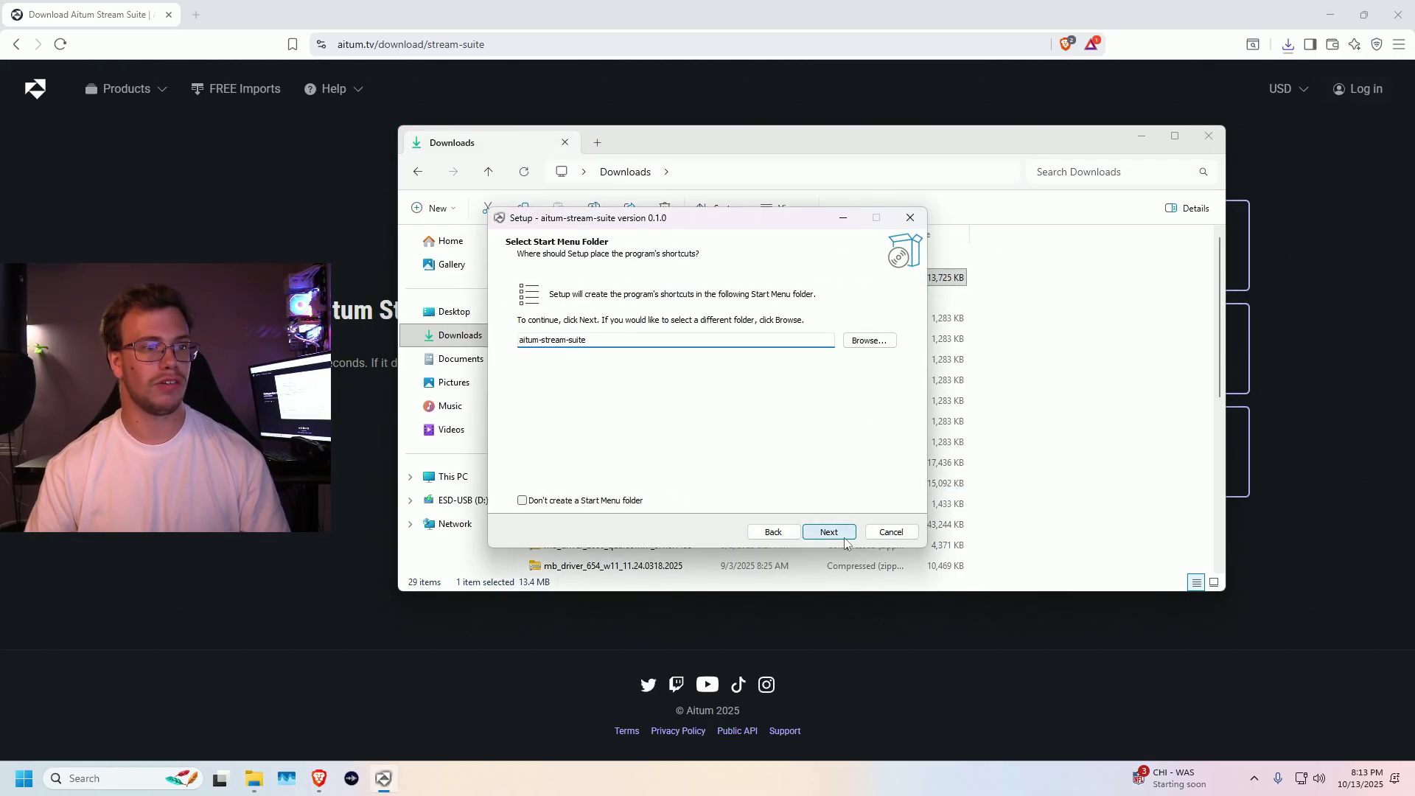
left_click(843, 538)
left_click(844, 539)
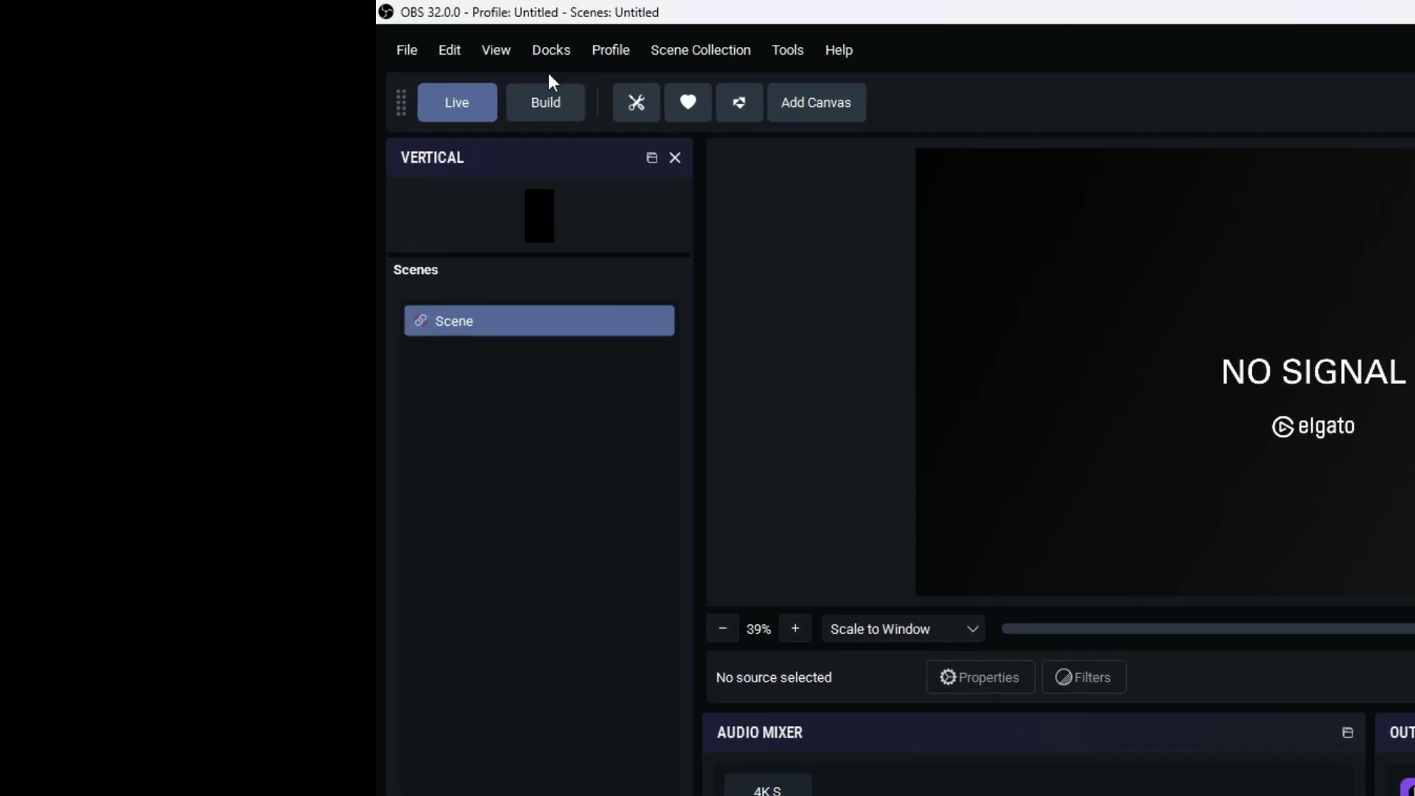
- Hide the Vertical, Portal, Stream Info and Activity docks via the Docks menu
left_click(550, 51)
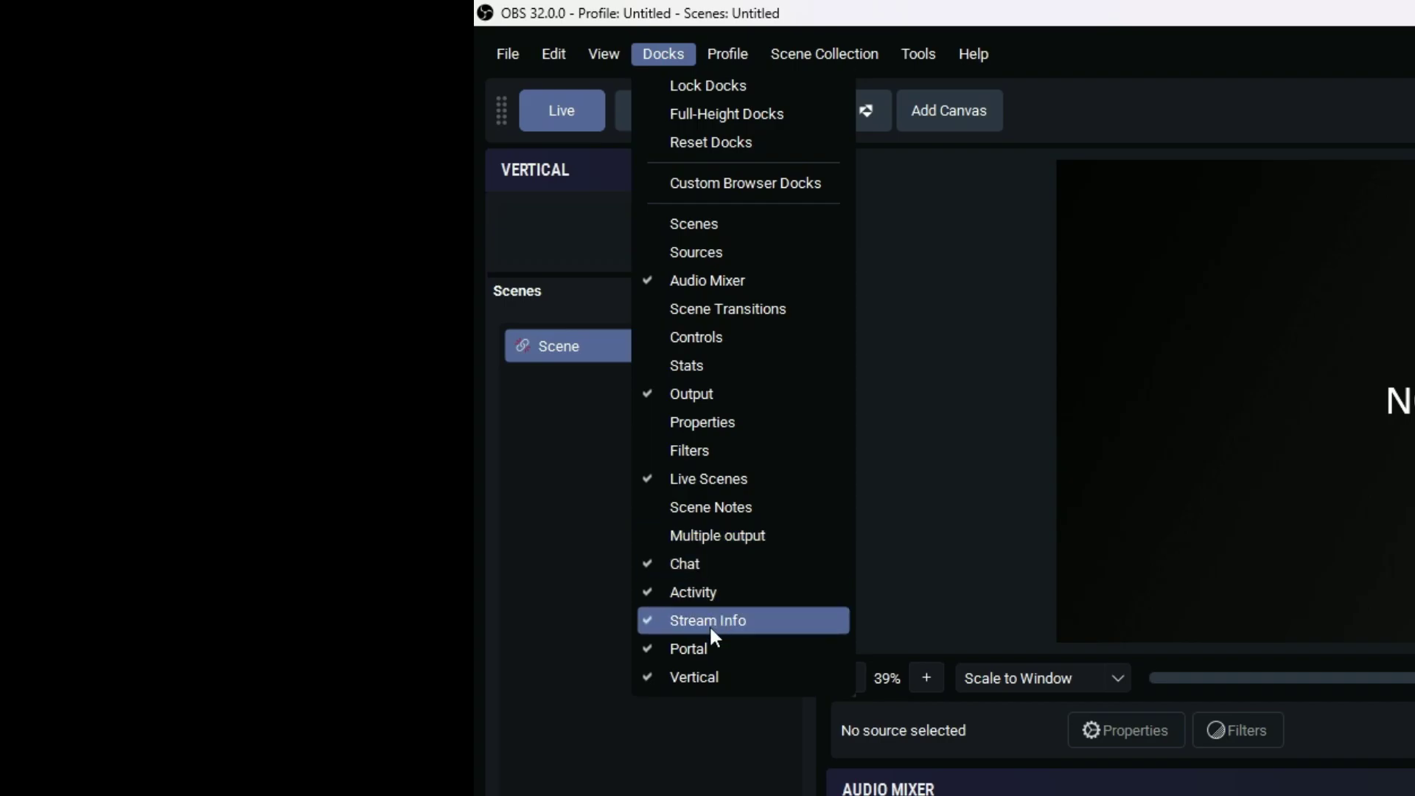
left_click(713, 679)
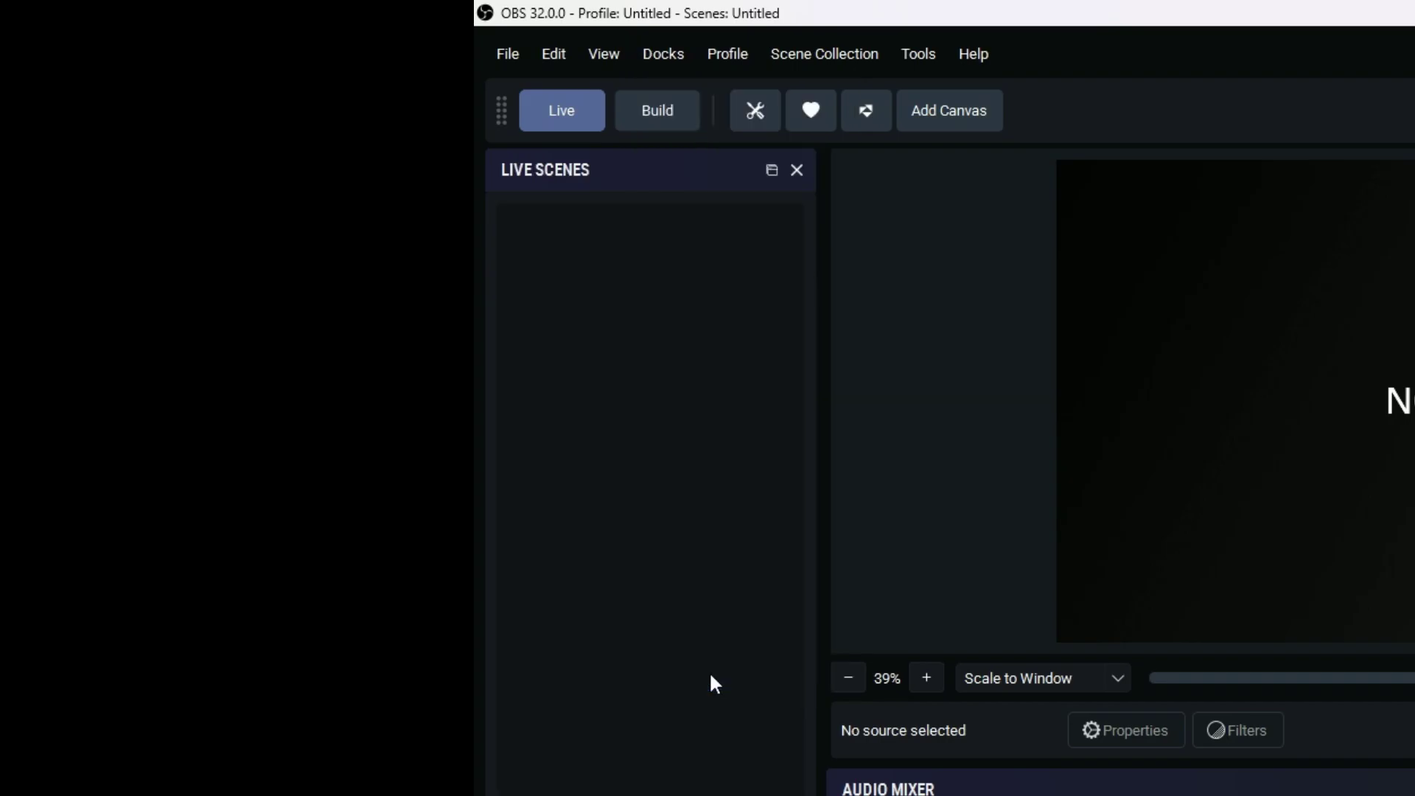
left_click(665, 62)
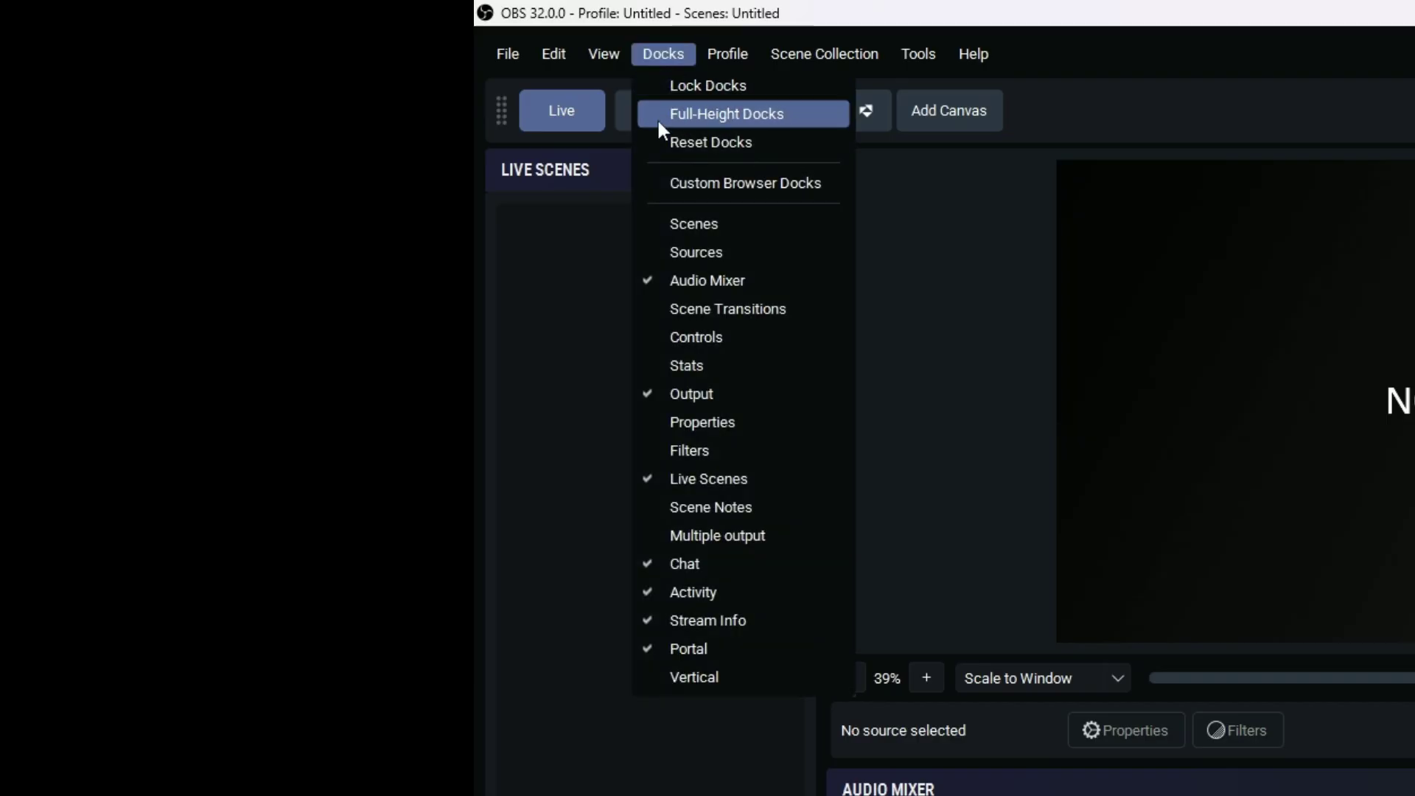
left_click(665, 651)
left_click(663, 53)
left_click(663, 619)
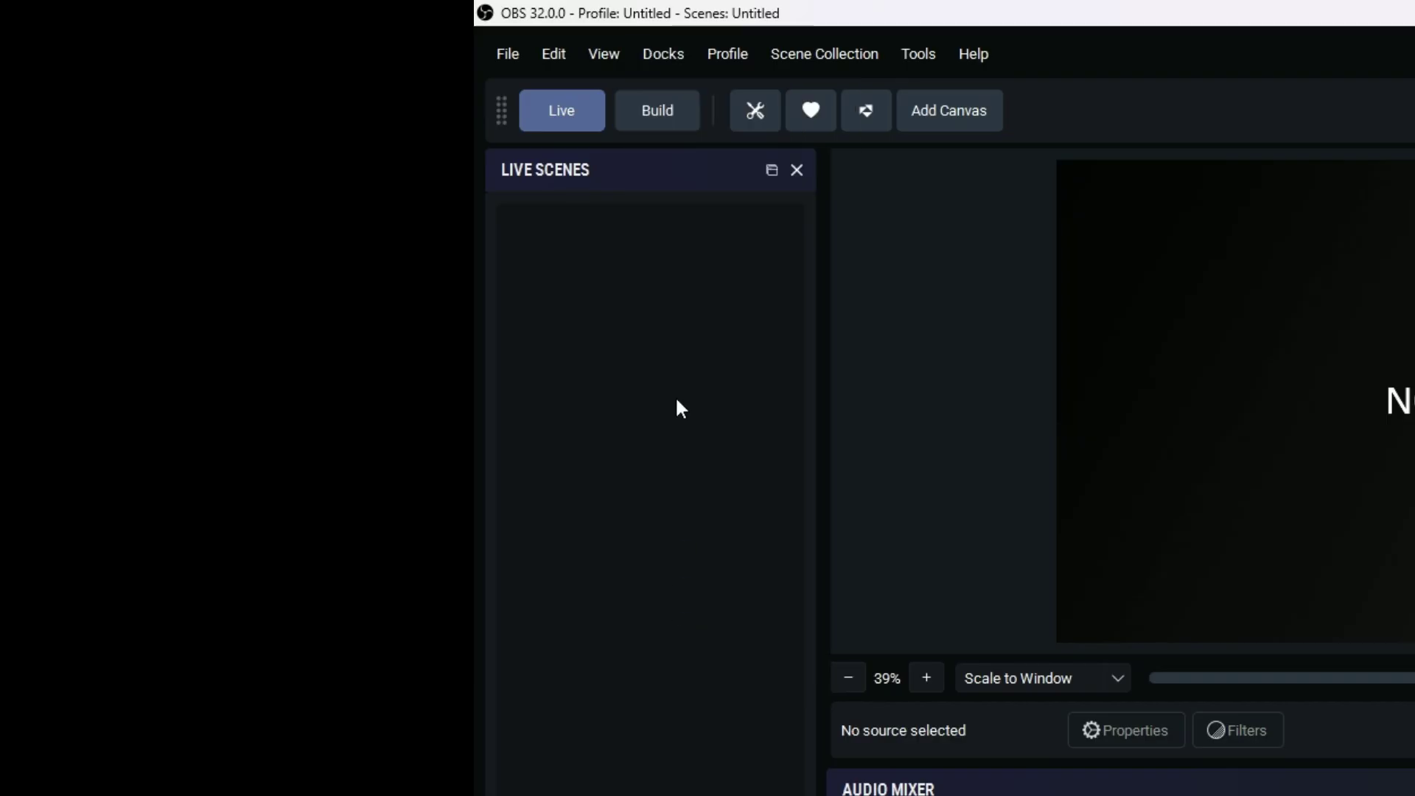
left_click(672, 53)
left_click(667, 587)
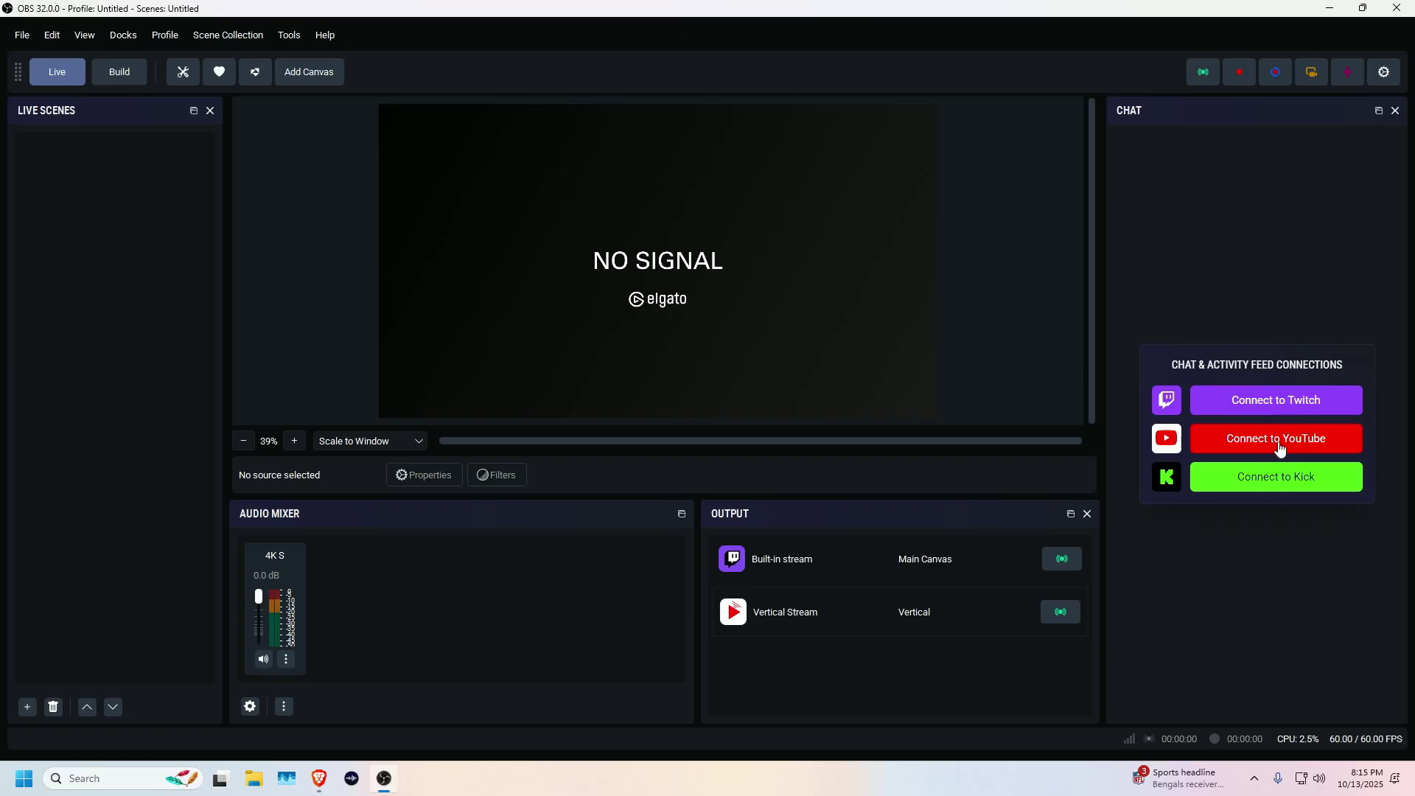
- Start connecting the Chat dock to the Twitch account
left_click(1269, 403)
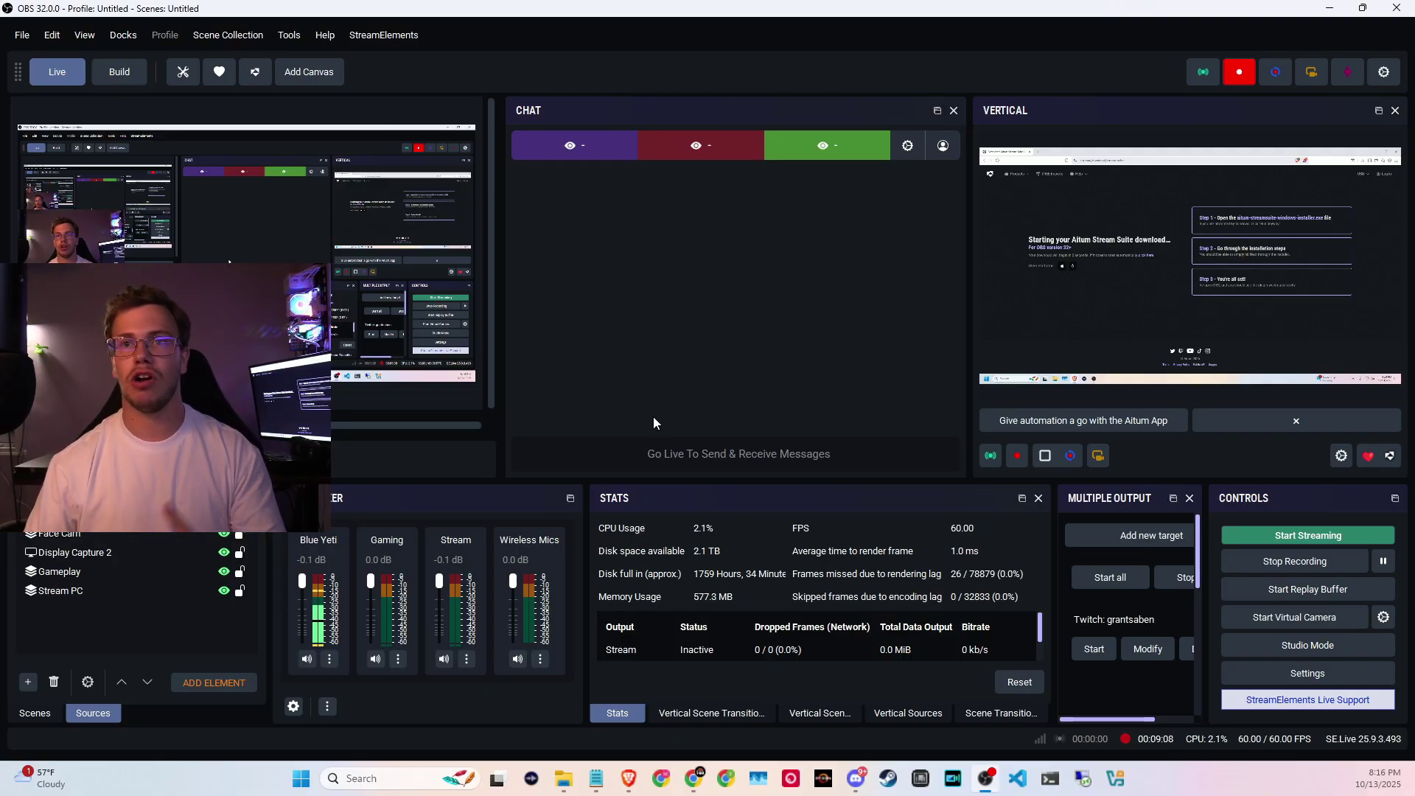
- Enable the Activity dock and scroll through its recent follow and subscription events
left_click(120, 35)
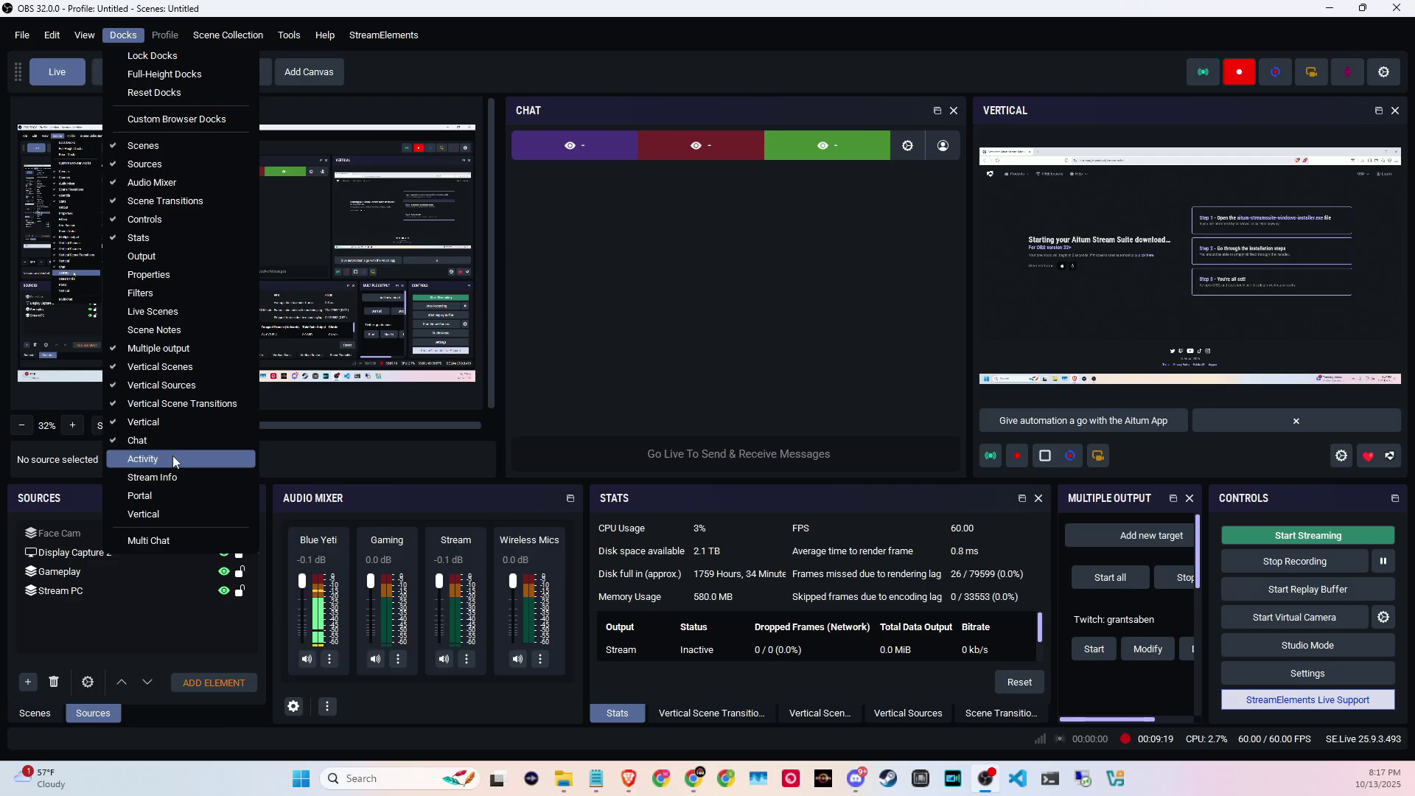
left_click(781, 320)
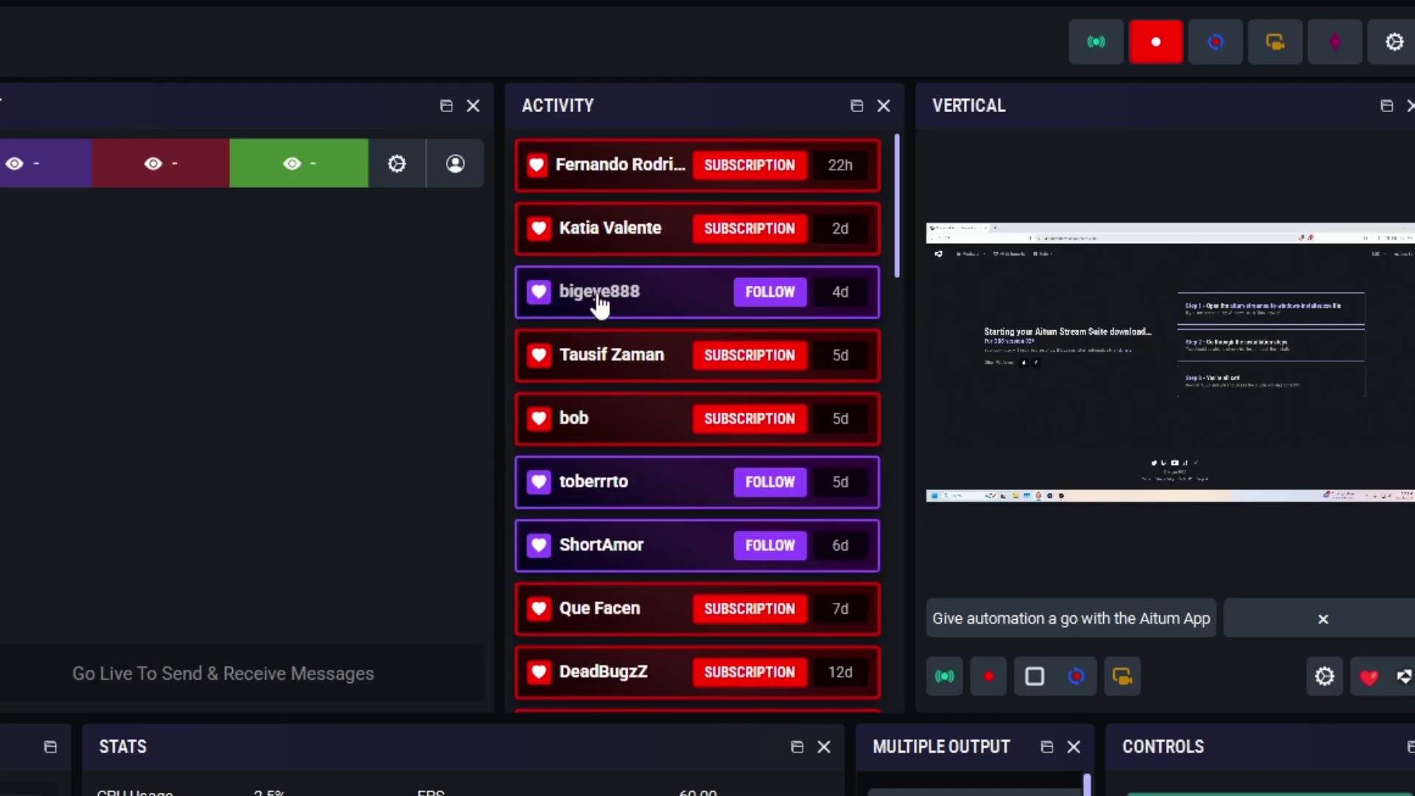
scroll(618, 387, "down", 15)
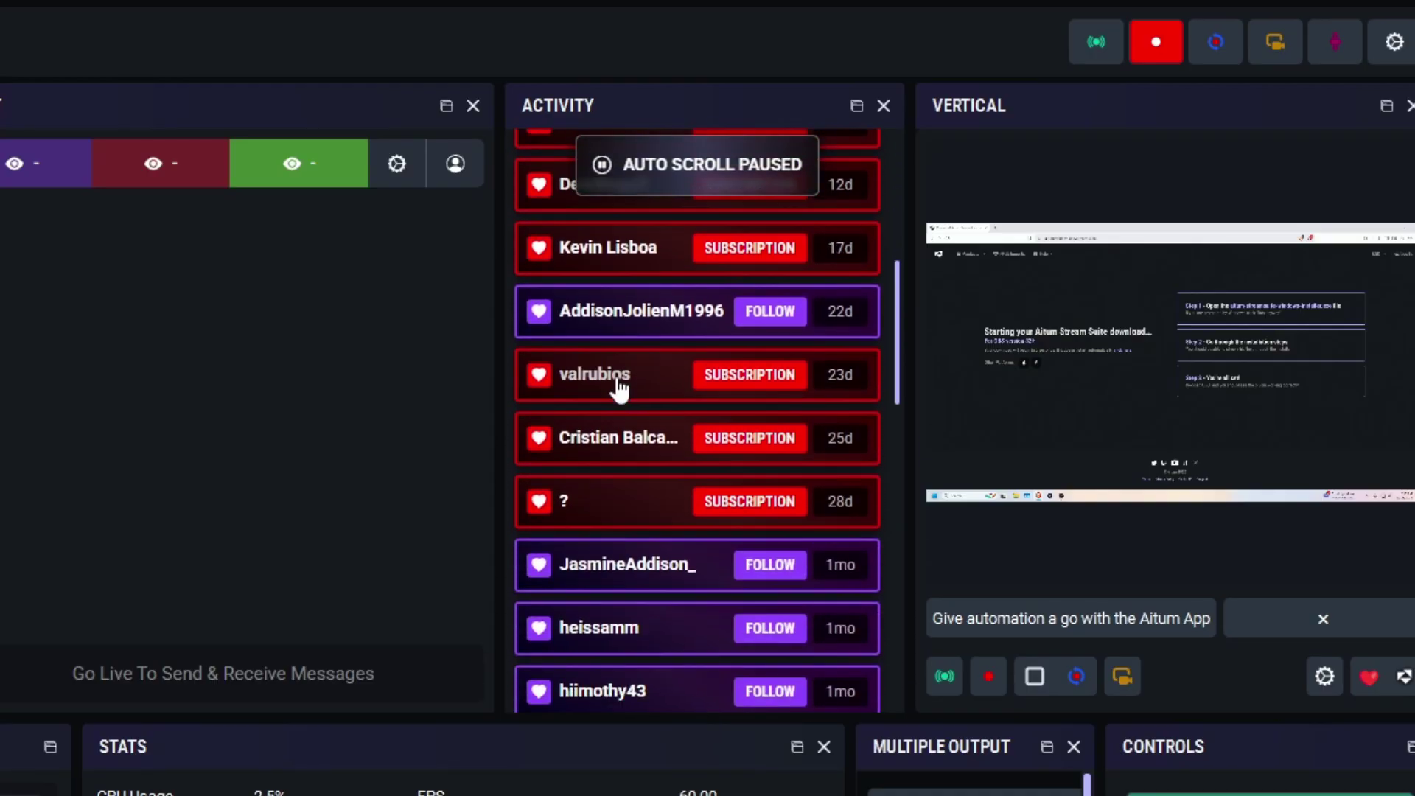
scroll(619, 397, "down", 5)
scroll(628, 397, "up", 20)
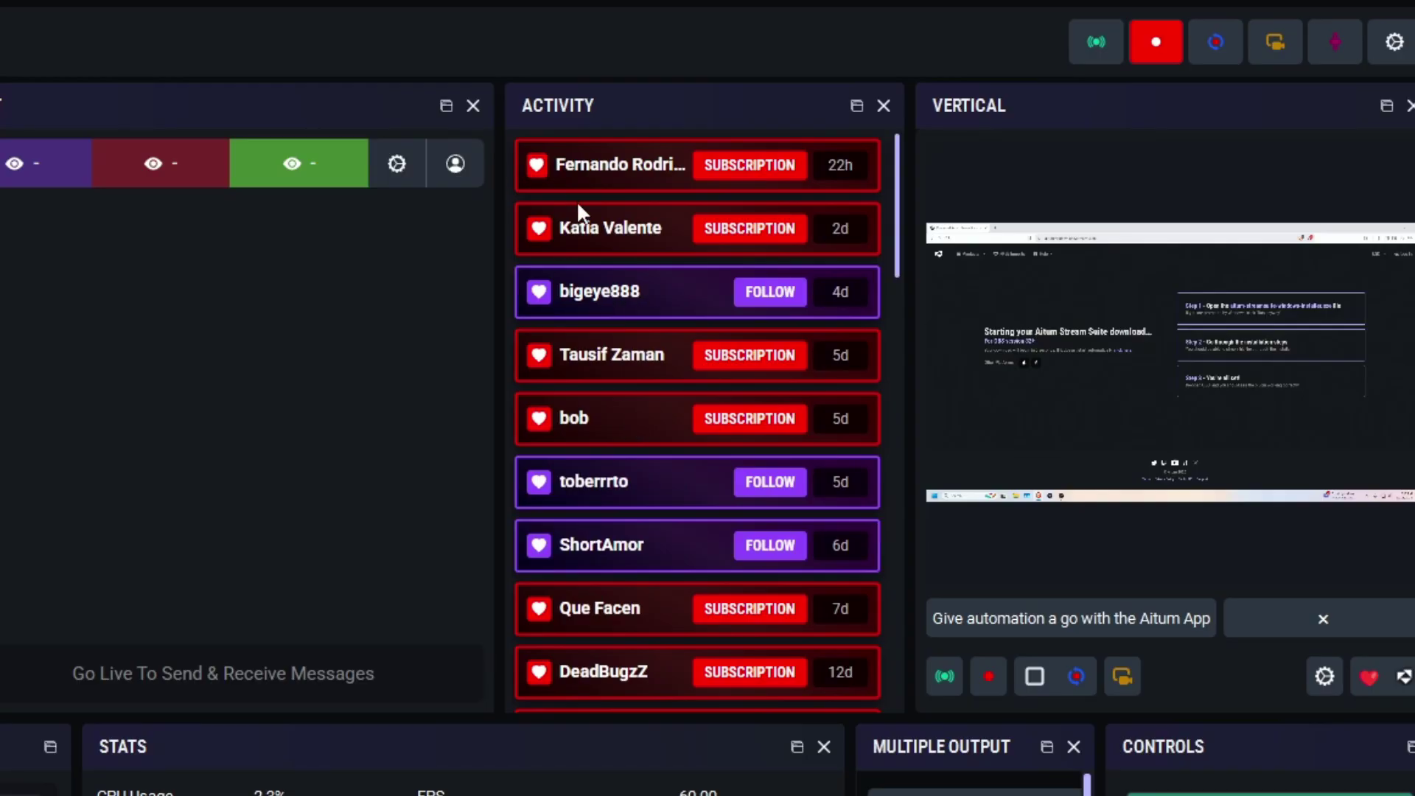
left_click(0, 0)
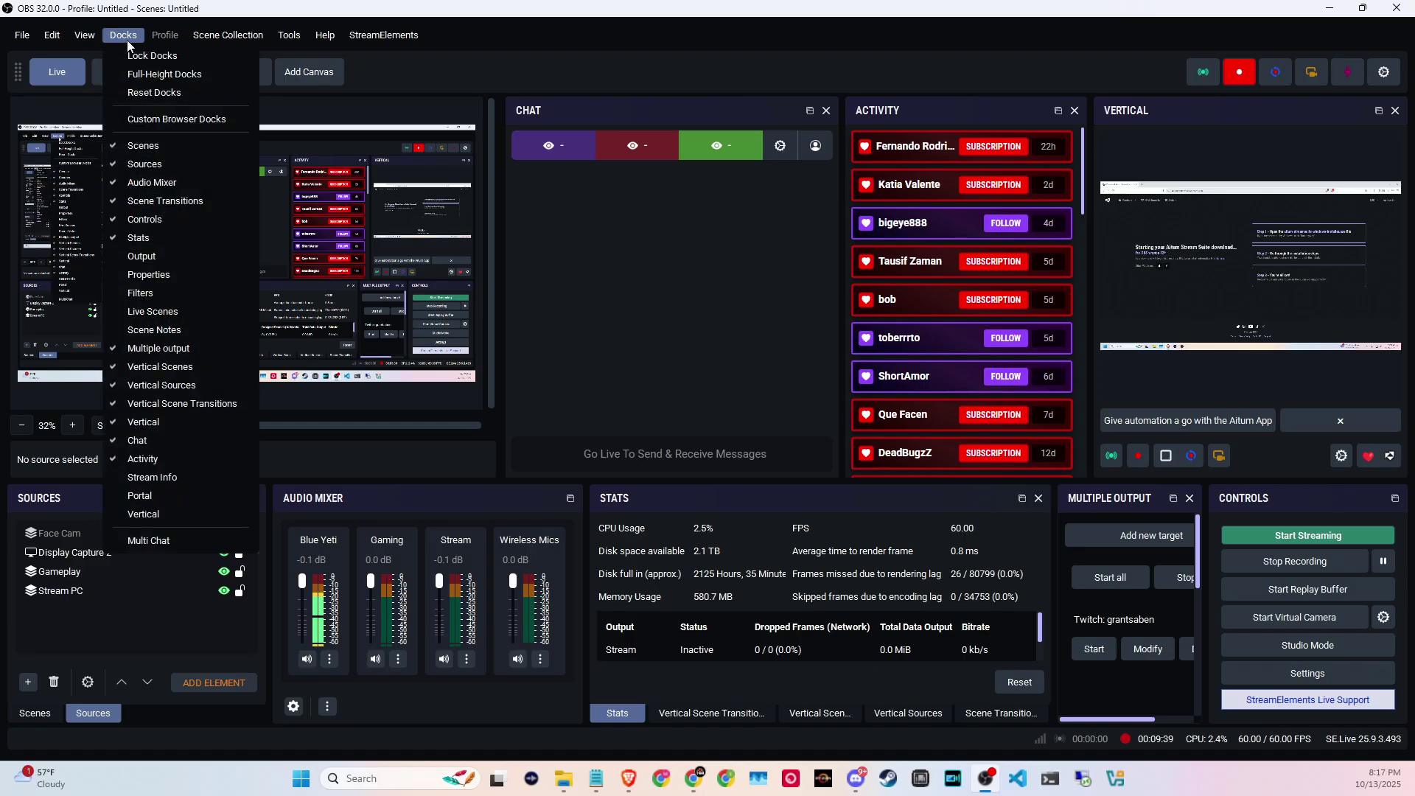
- In the Stream Info dock, replace the stream title with 'Apex Ranked'
left_click(158, 478)
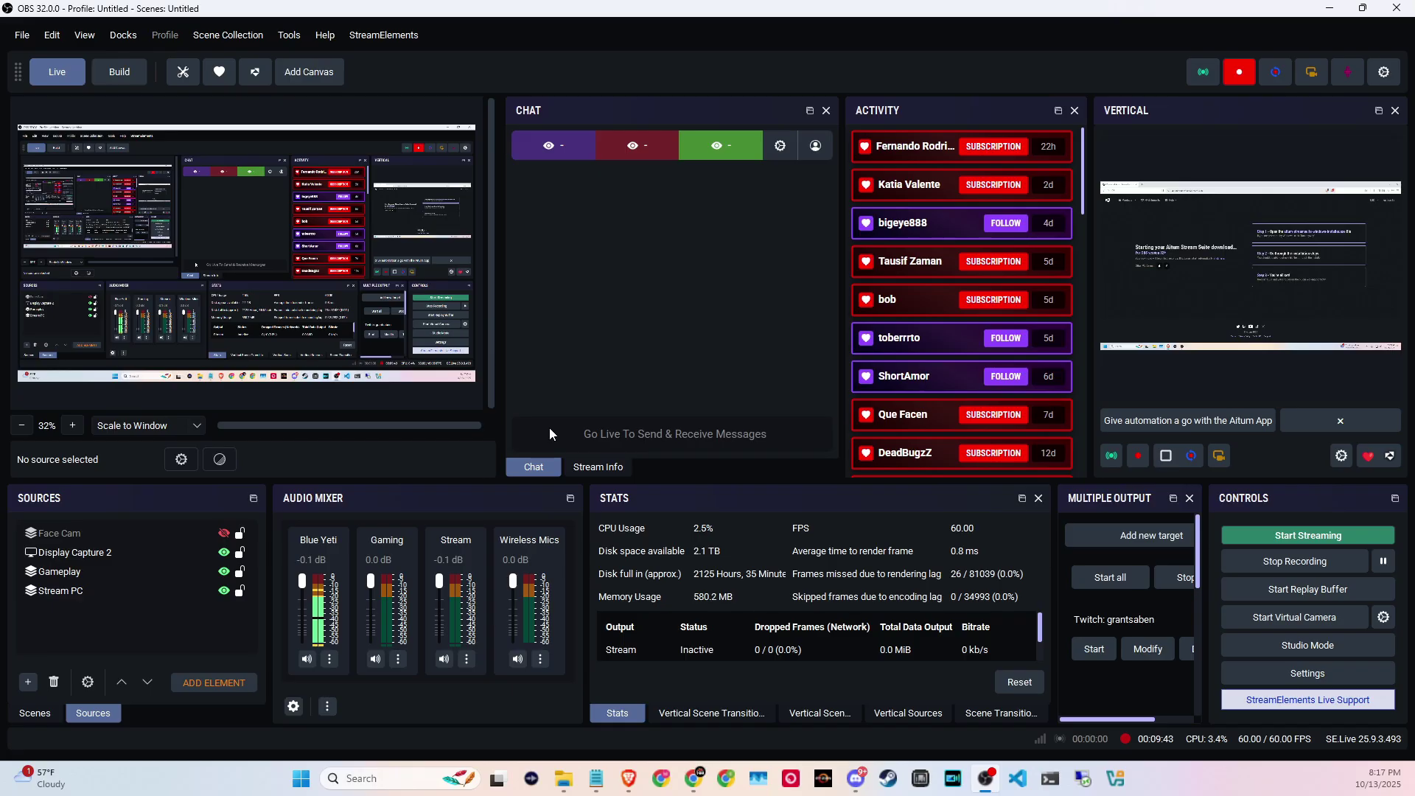
left_click(594, 468)
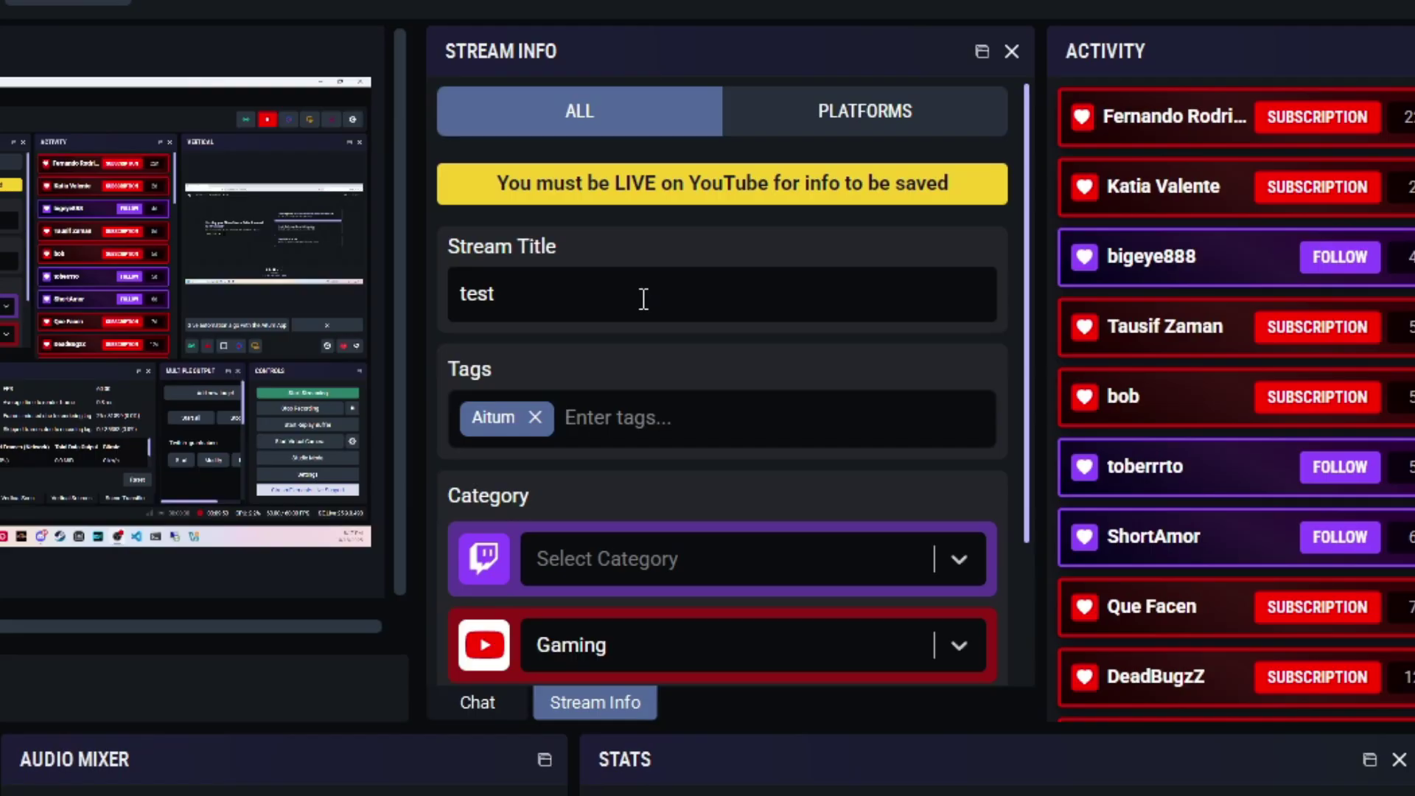
double_click(623, 246)
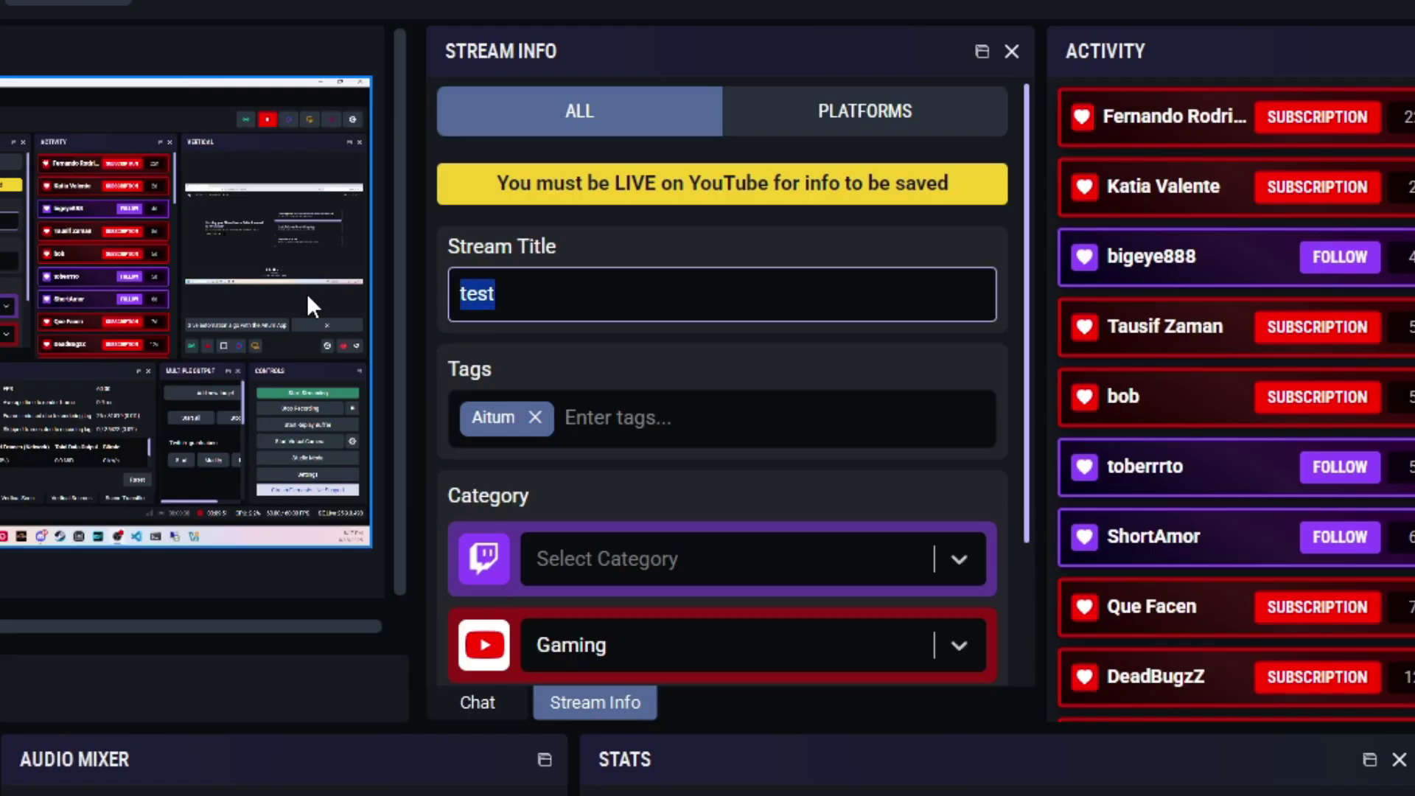
type("Apex Ranked")
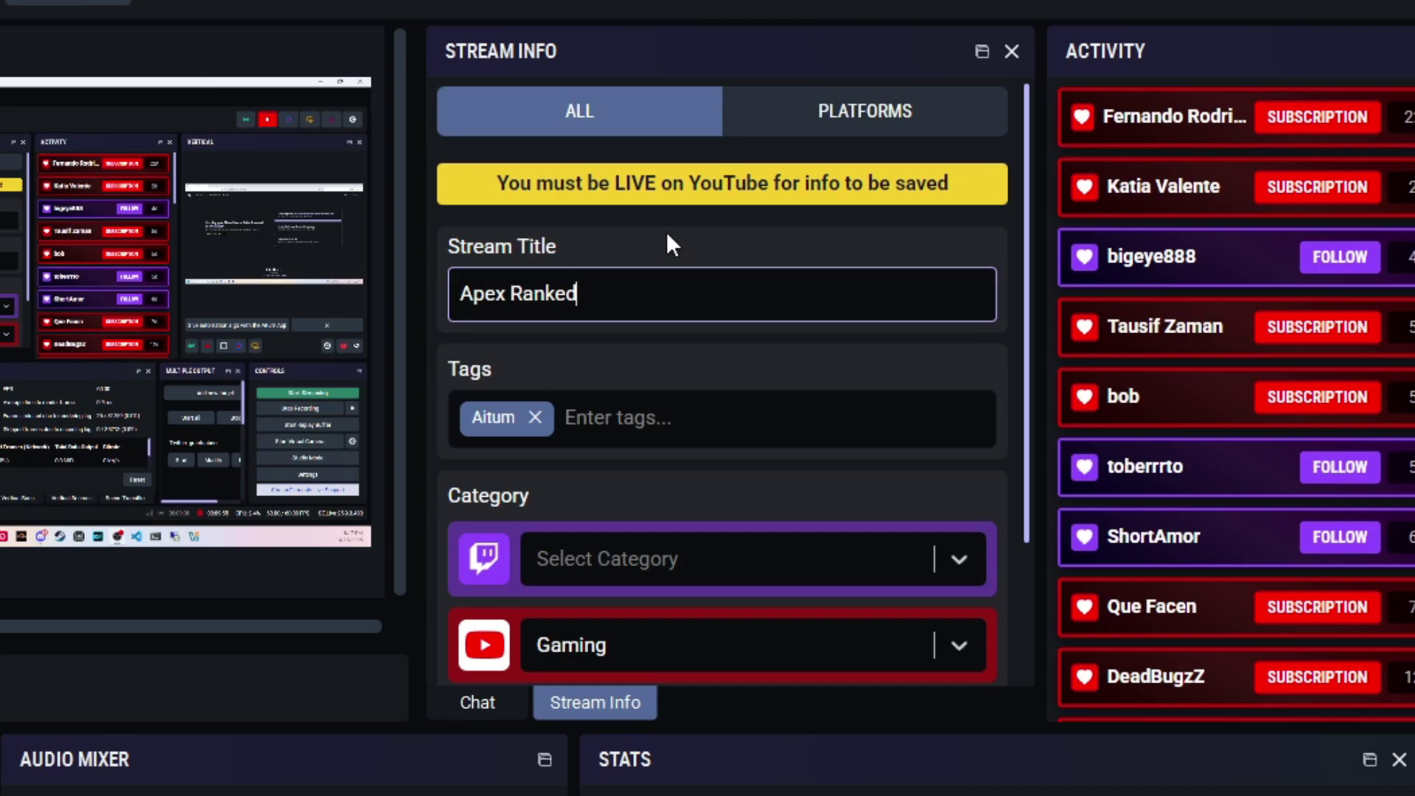
left_click(679, 345)
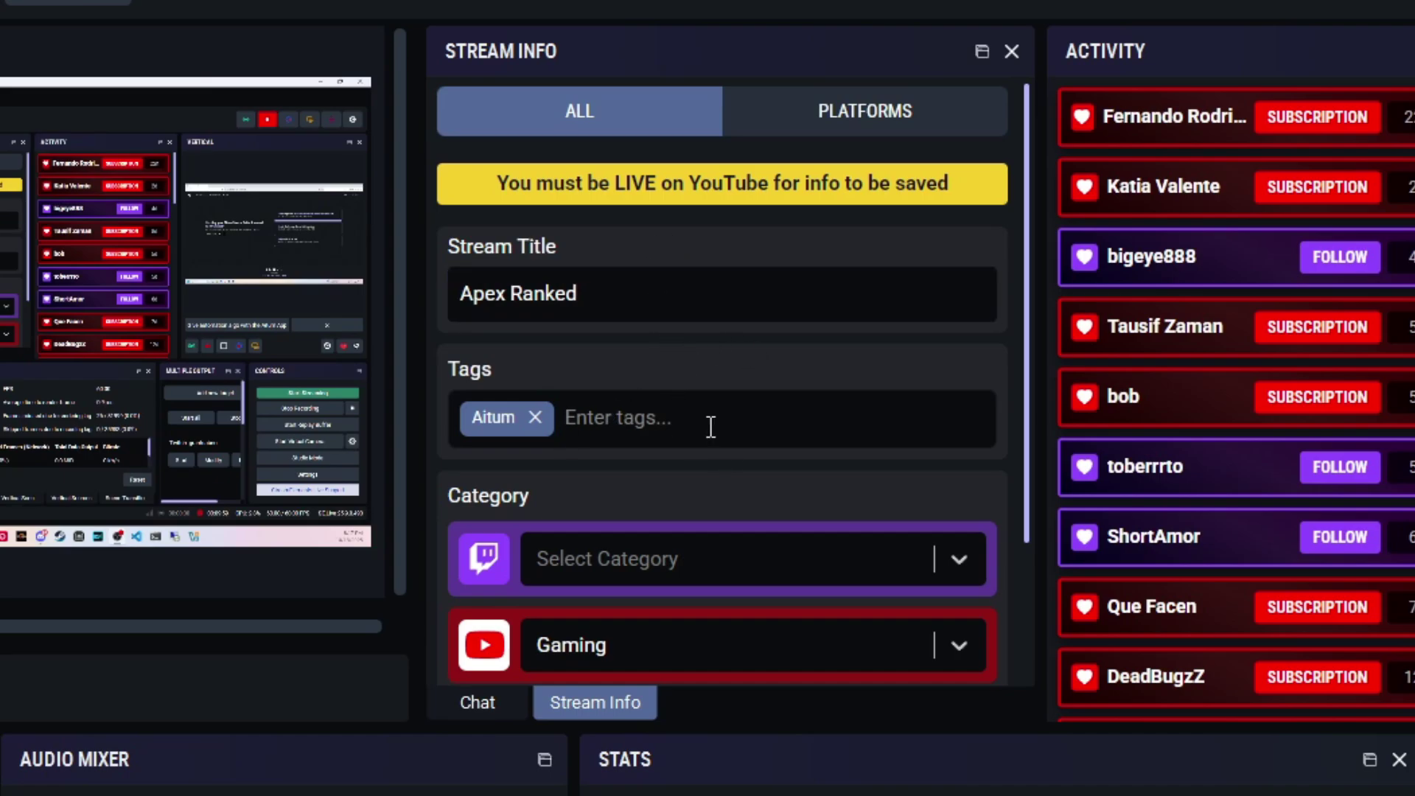
- Set the Twitch category to Apex Legends and save the info to all platforms
scroll(711, 428, "down", 3)
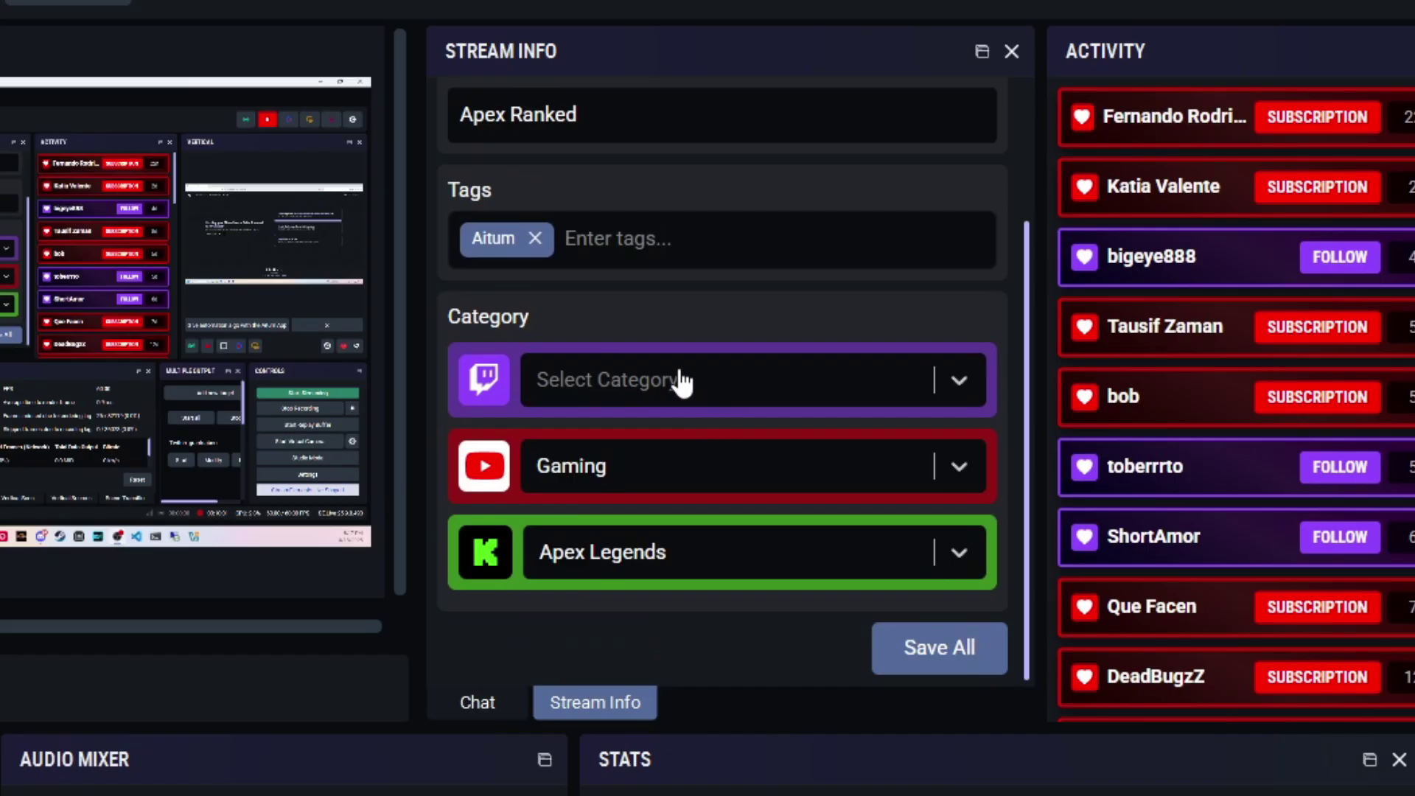
left_click(682, 381)
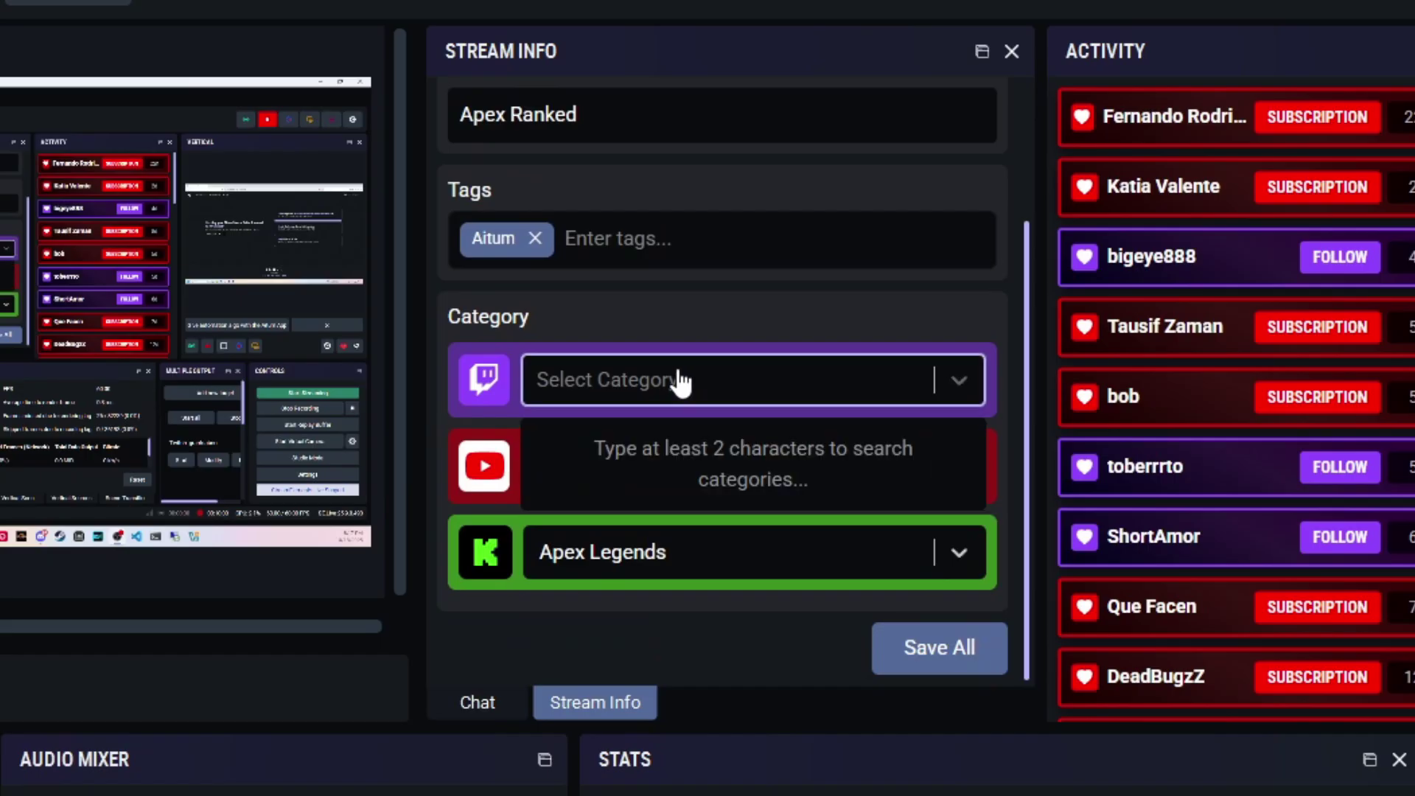
type("apex")
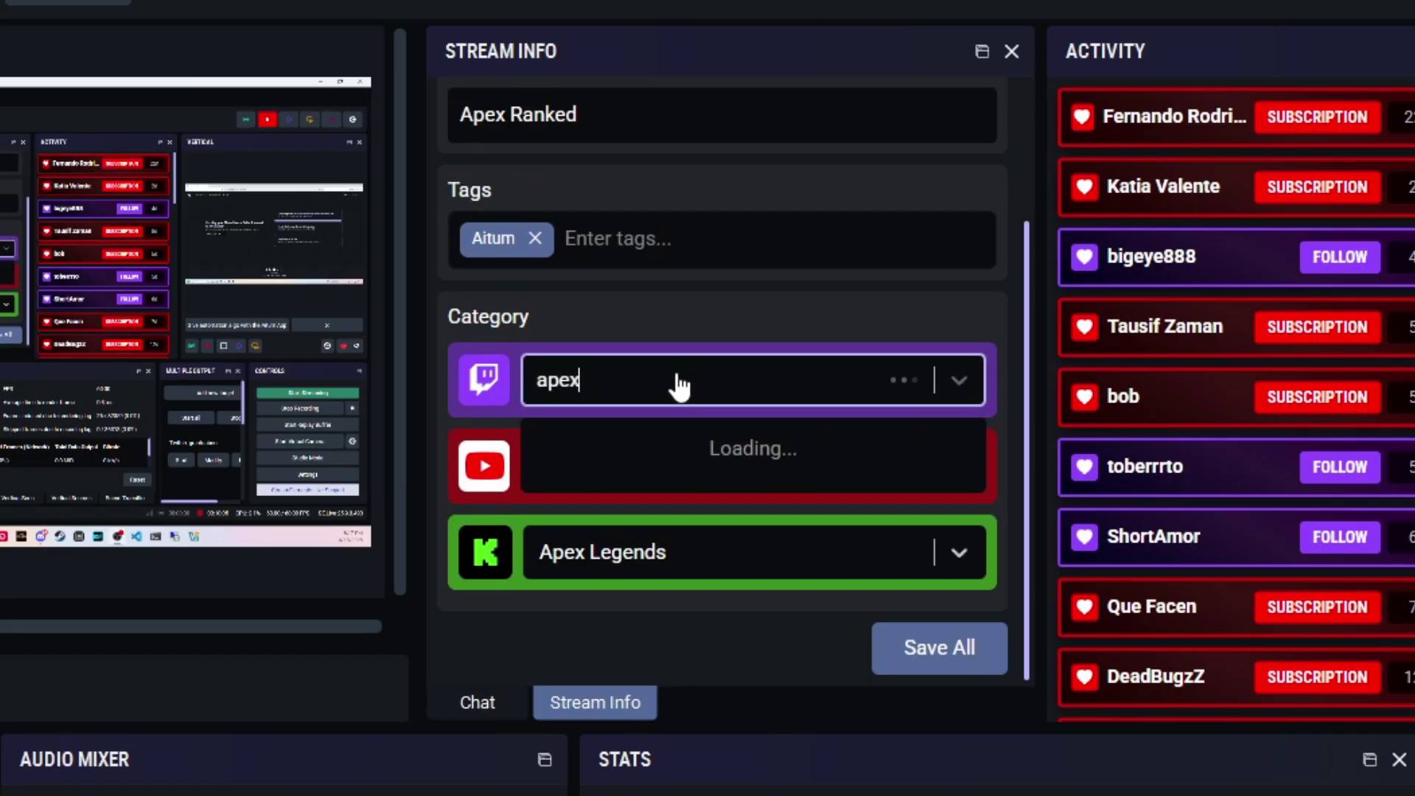
left_click(675, 498)
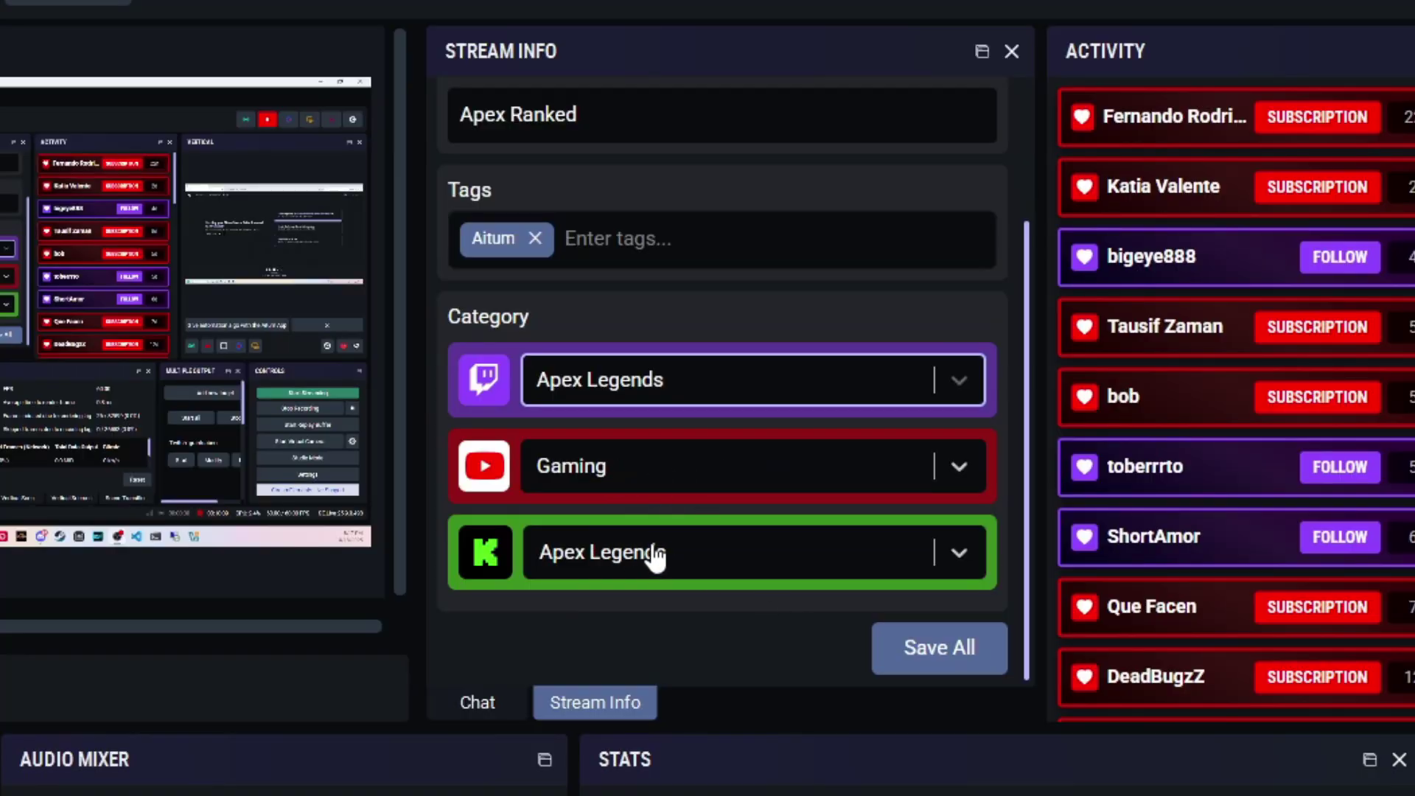
left_click(912, 655)
scroll(910, 656, "down", 5)
left_click(915, 661)
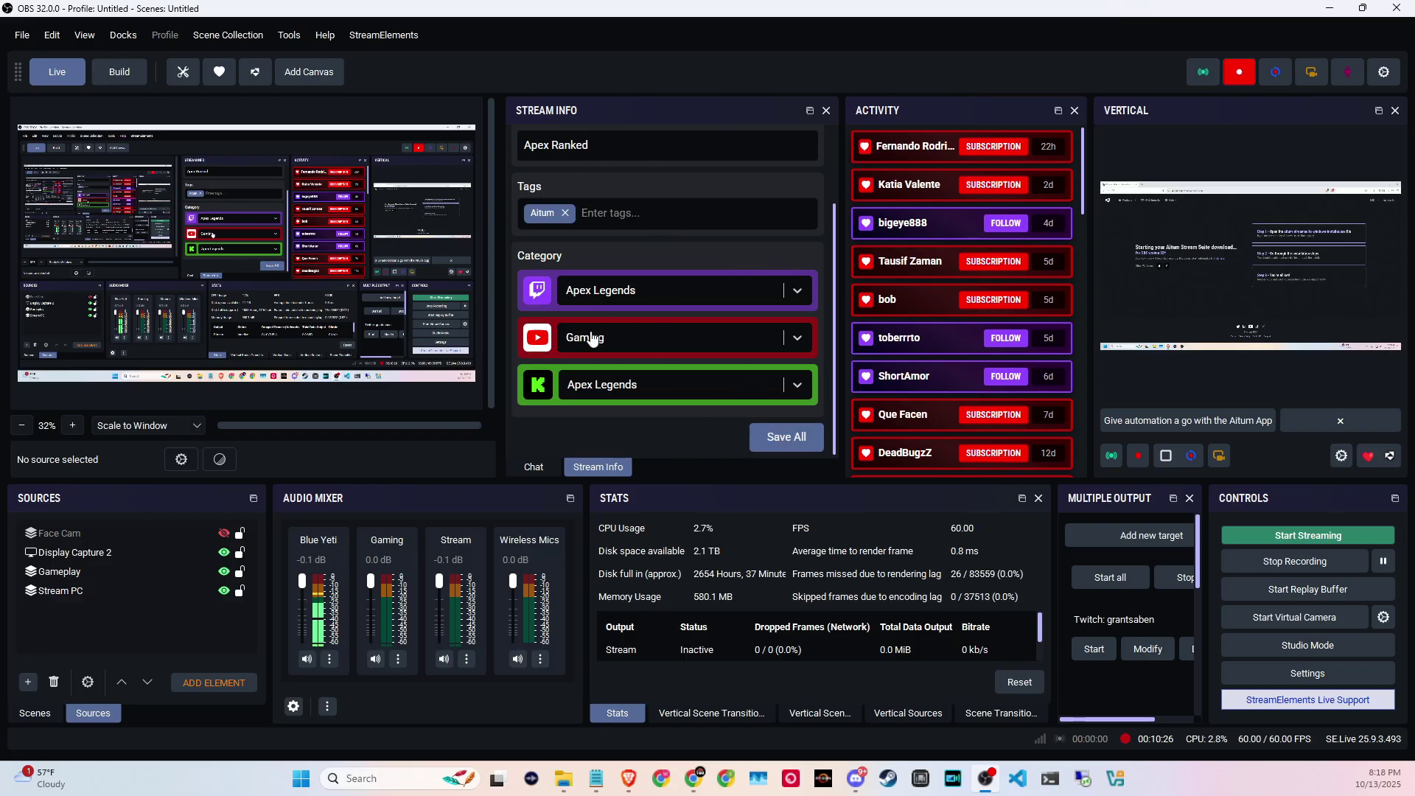
key("alt+Tab")
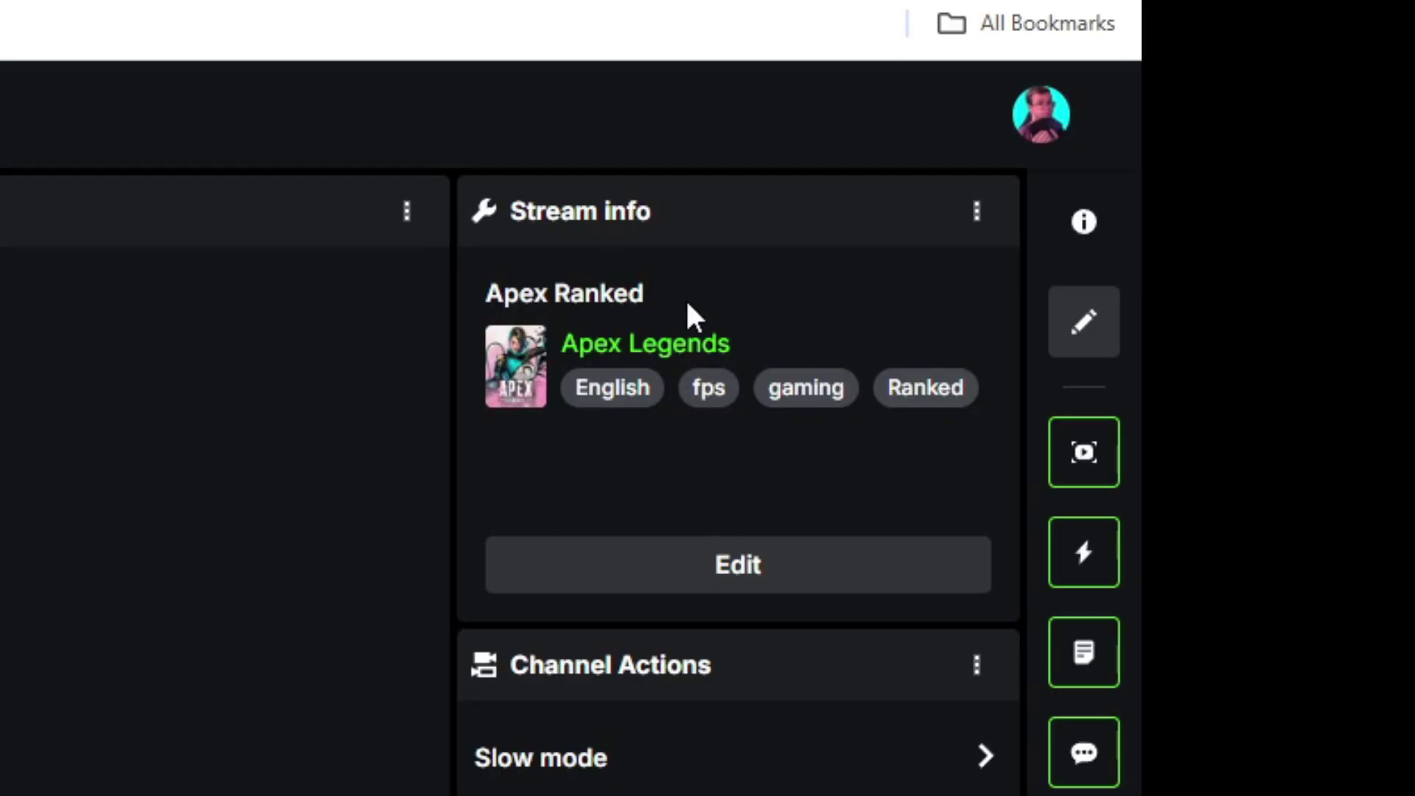
- Confirm Kick and Twitch's Stream Manager both show 'Apex Ranked' in Apex Legends
left_click_drag(687, 304, 498, 280)
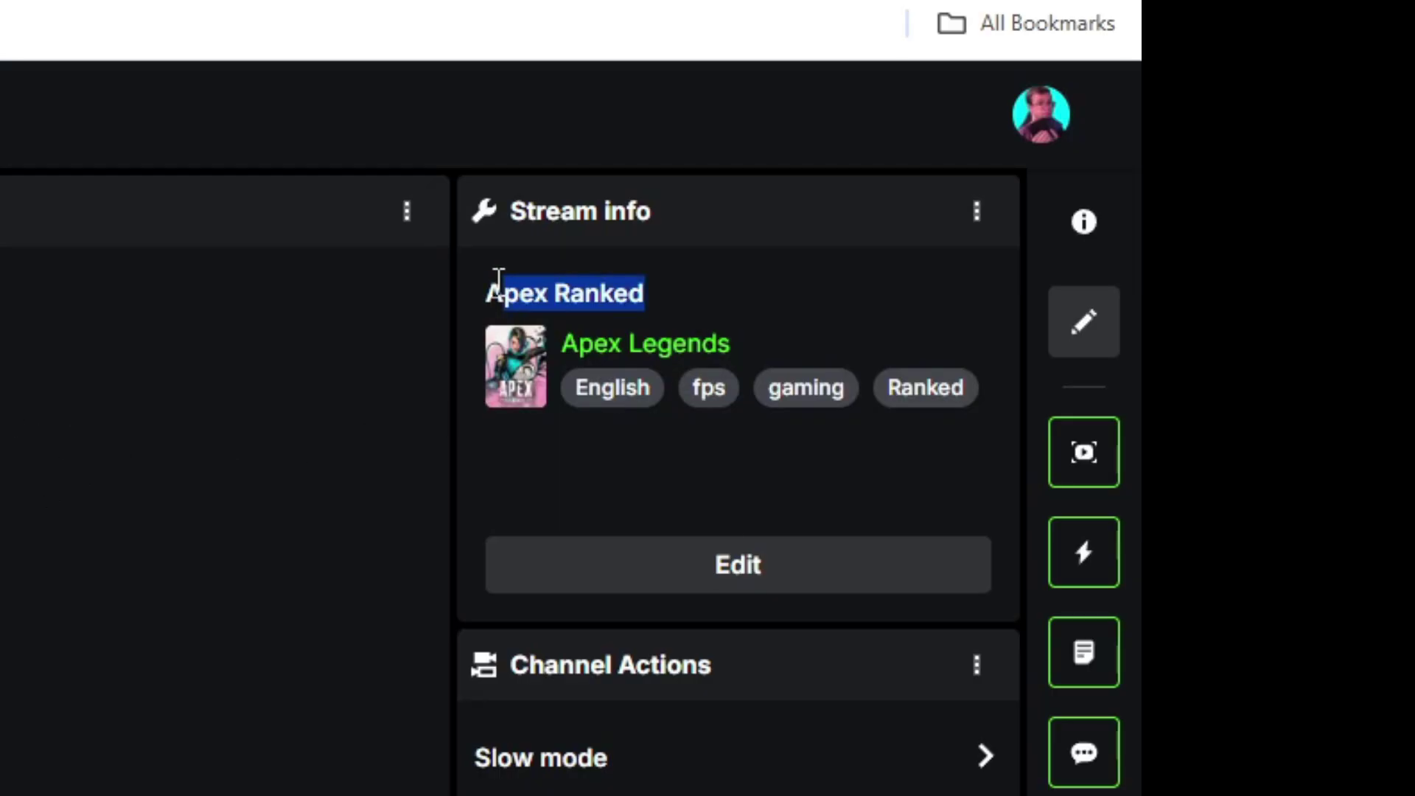
left_click_drag(742, 346, 611, 342)
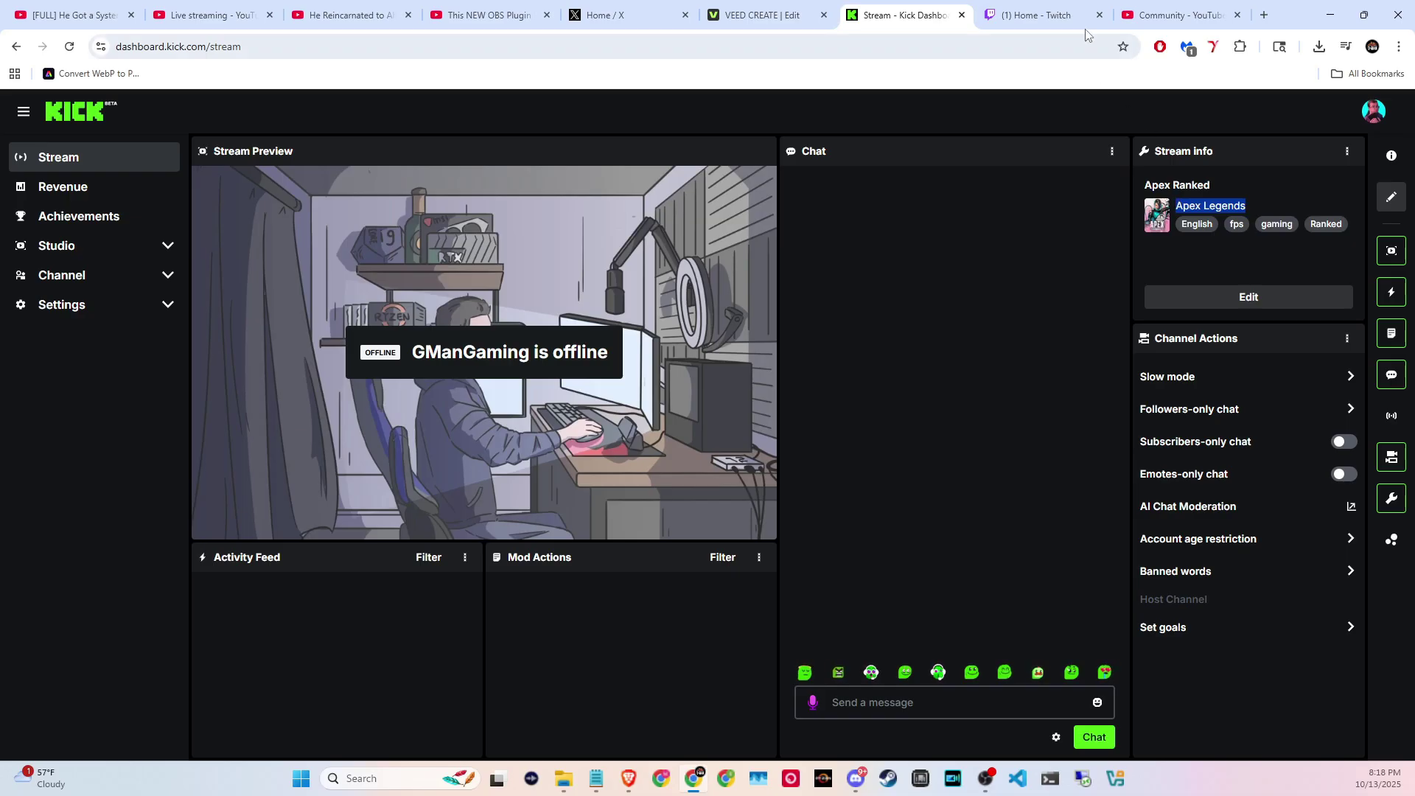
left_click(1039, 15)
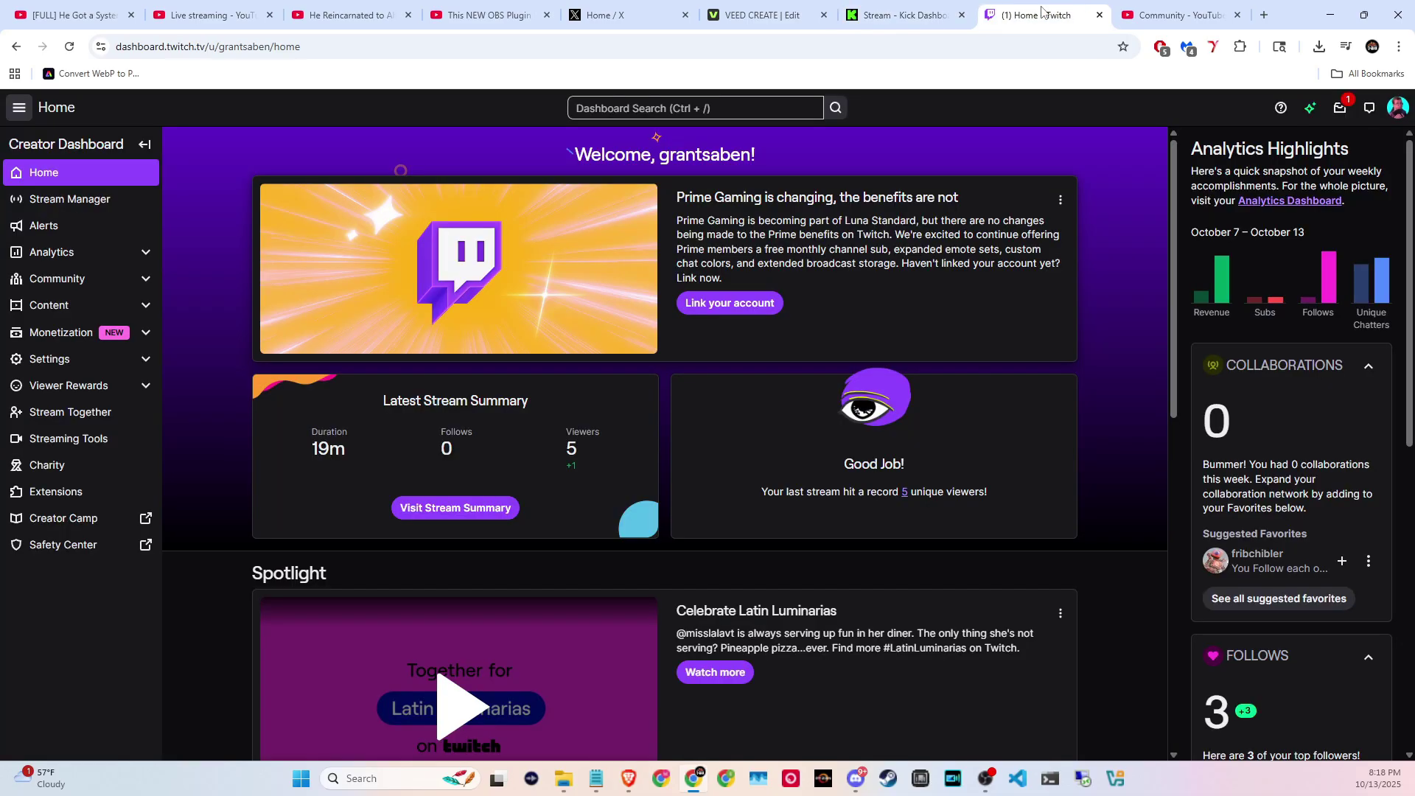
left_click(98, 203)
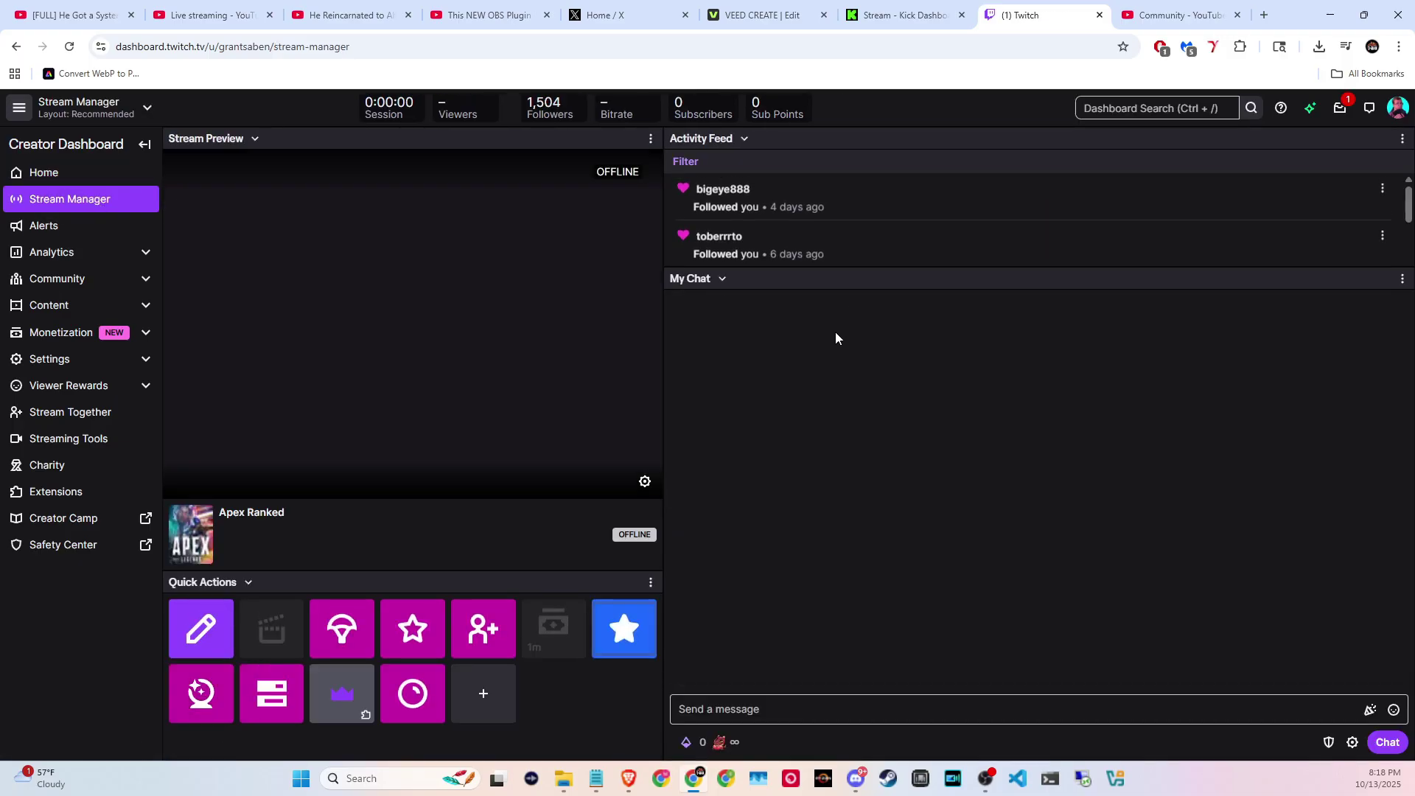
left_click_drag(285, 512, 230, 509)
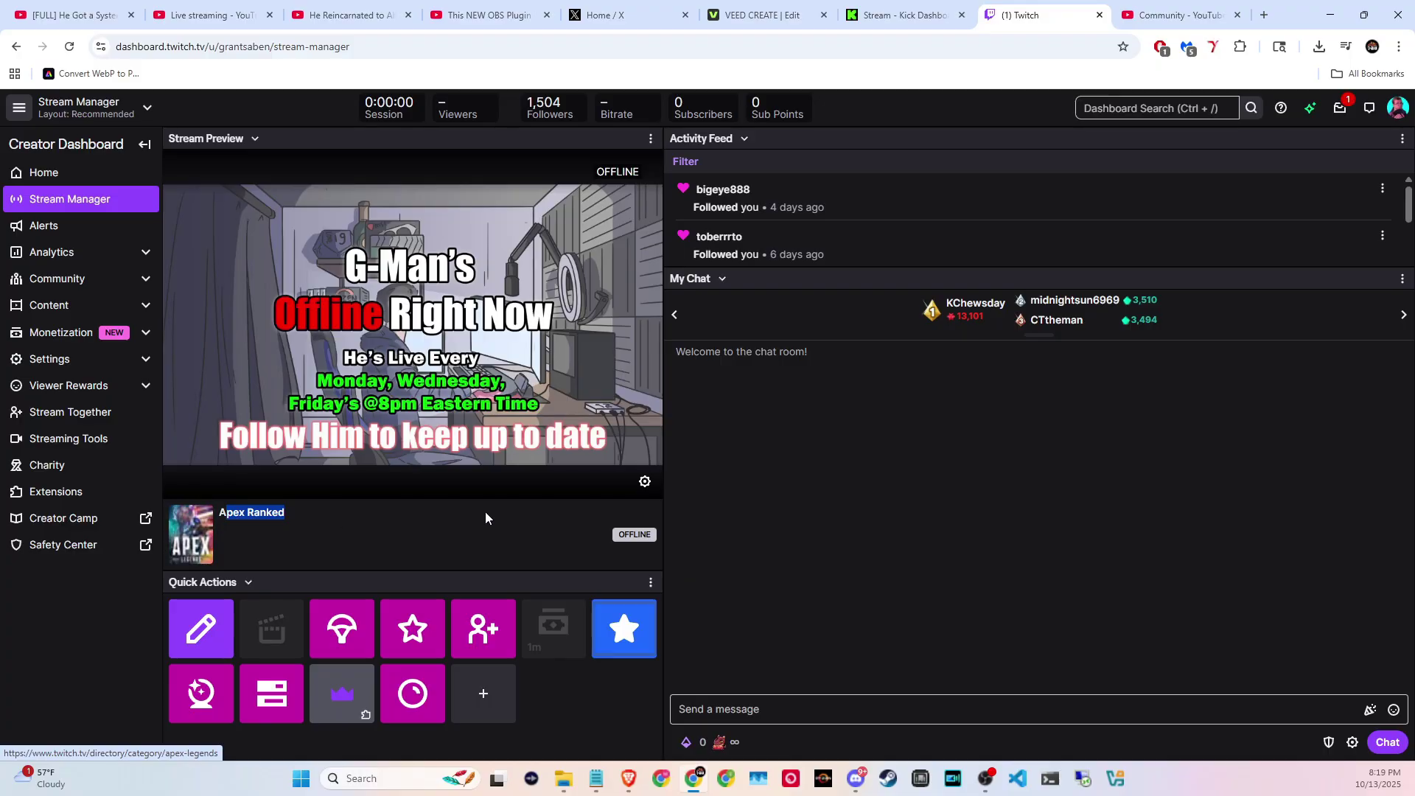
- Switch back to OBS Studio from the taskbar
left_click(986, 778)
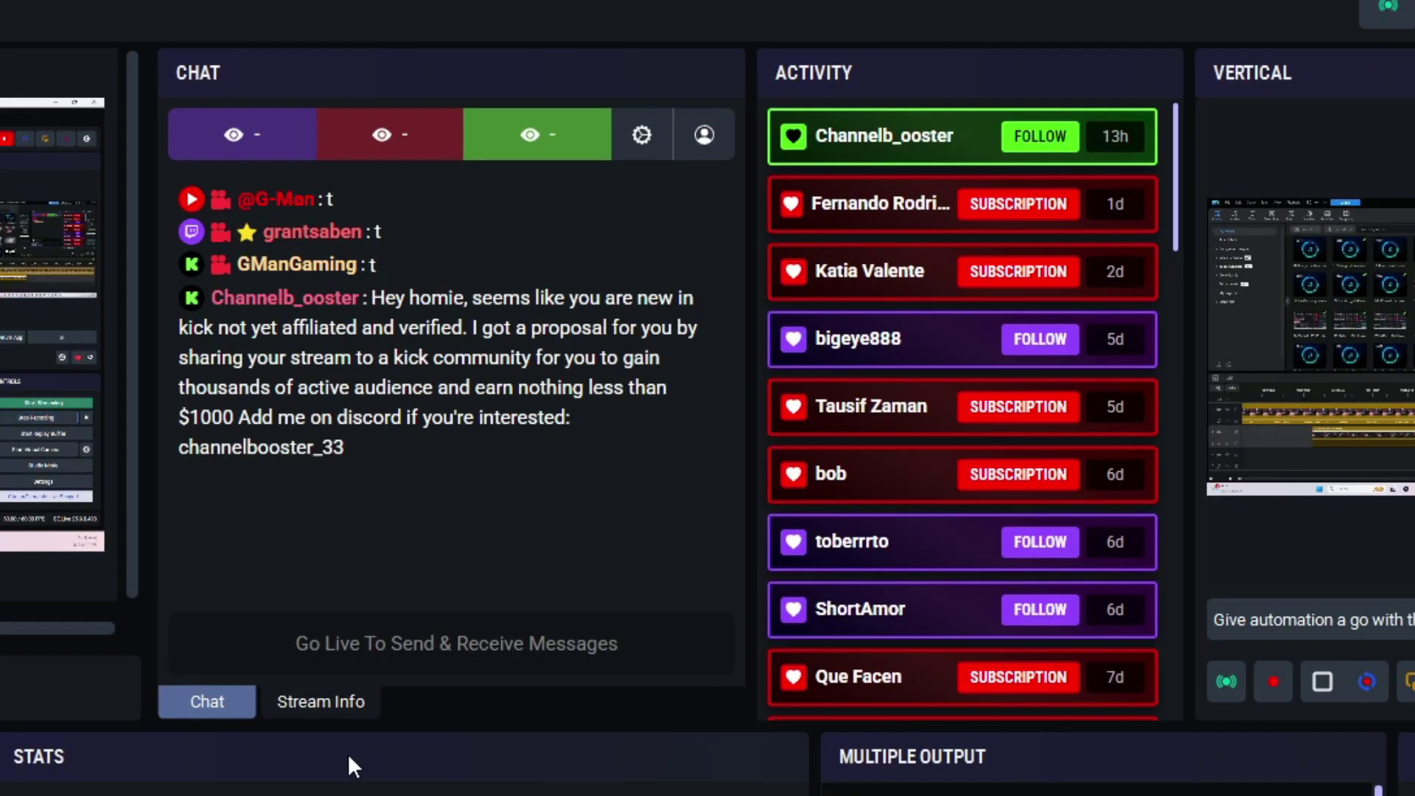
- Push the updated title and Apex Legends categories to every platform with Save All
left_click(320, 701)
scroll(732, 225, "down", 2)
scroll(725, 287, "down", 1)
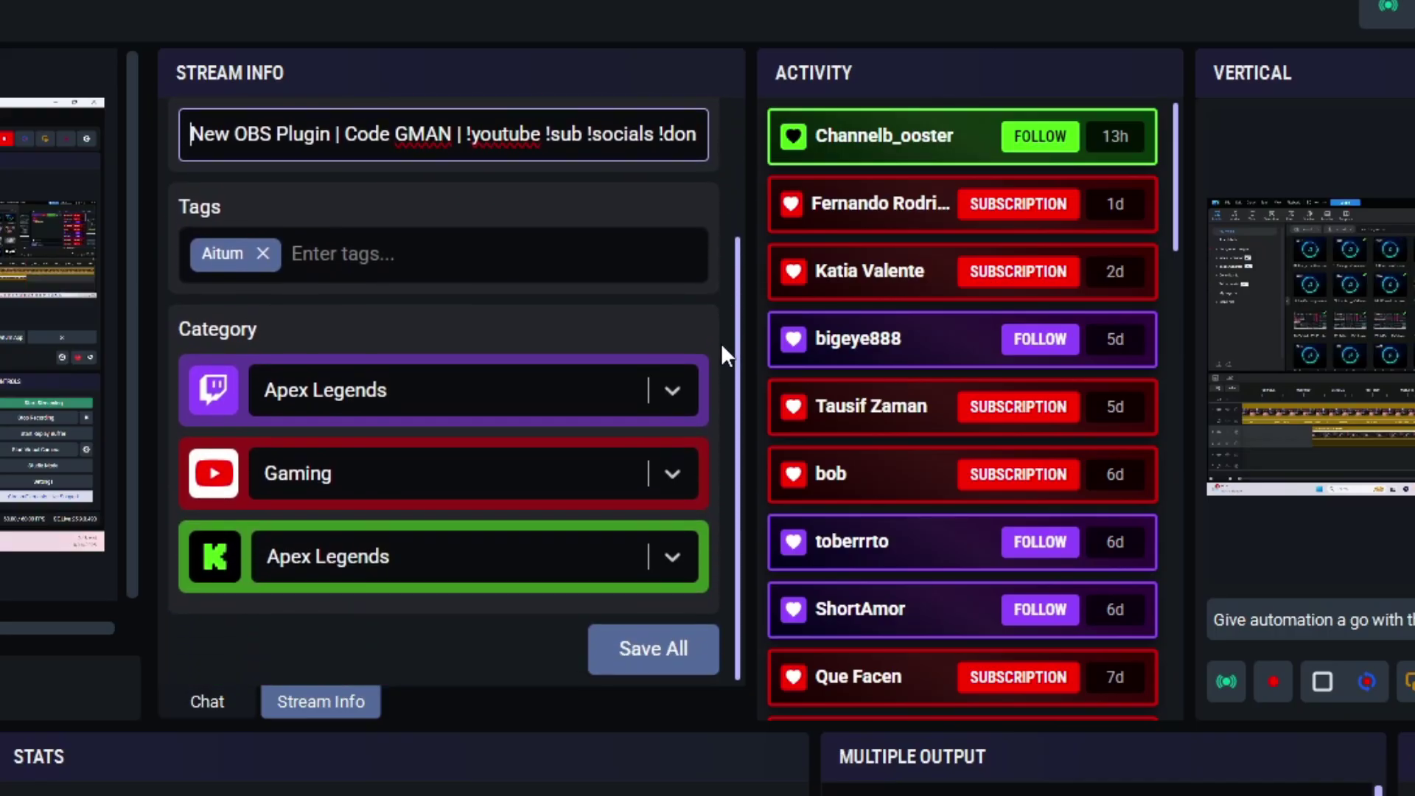
left_click(686, 629)
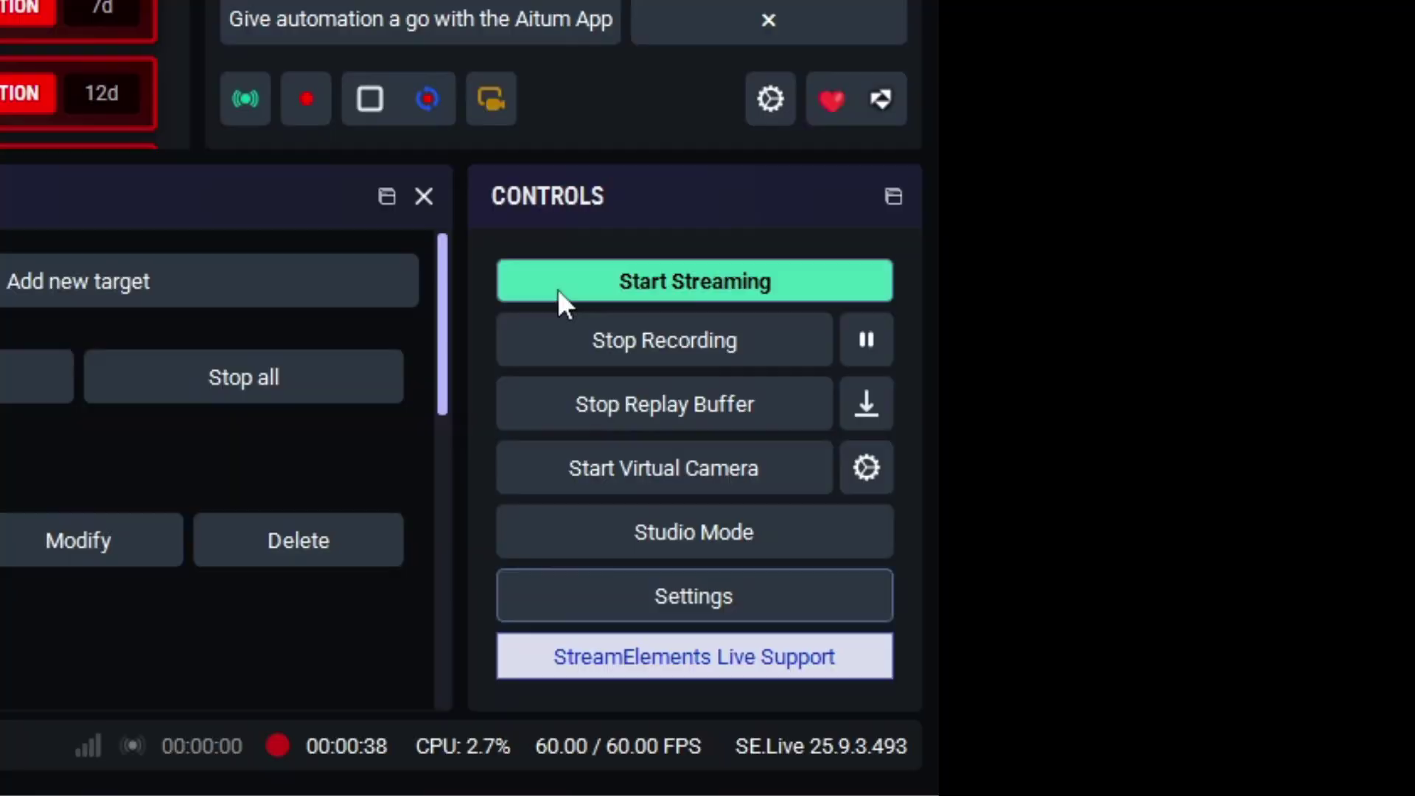
- Start streaming plus the Kick output, then confirm the stream is live on Kick and YouTube Studio
left_click(558, 289)
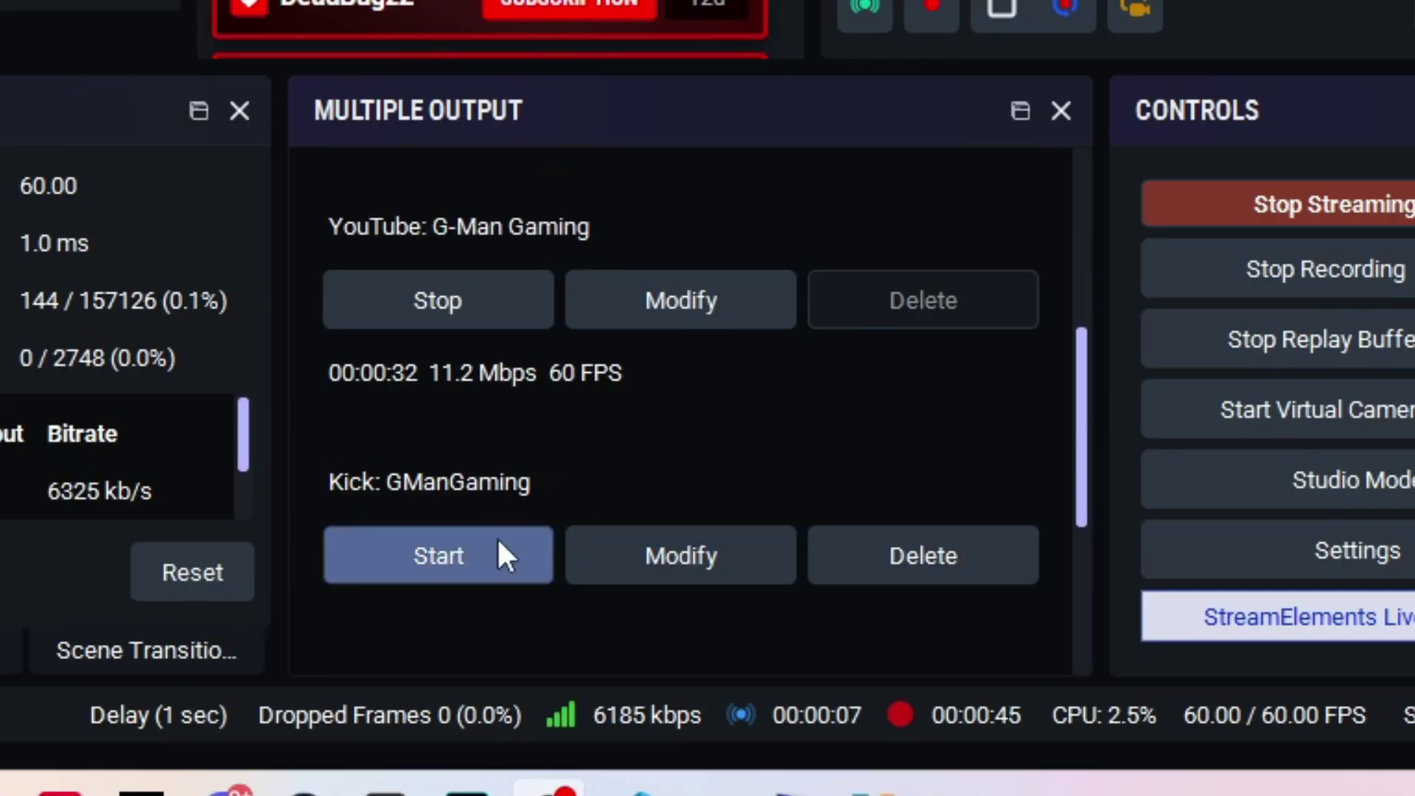
left_click(495, 546)
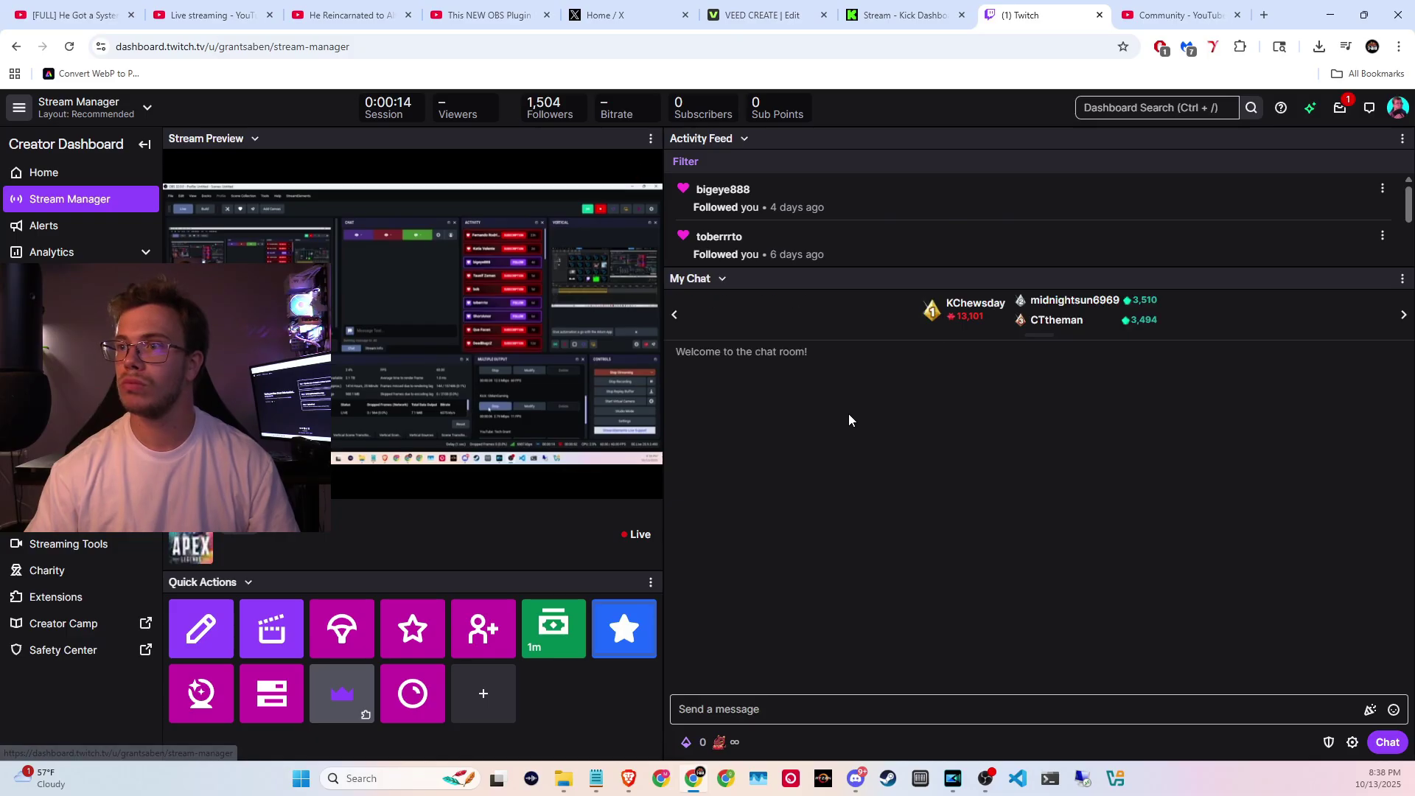
left_click(903, 15)
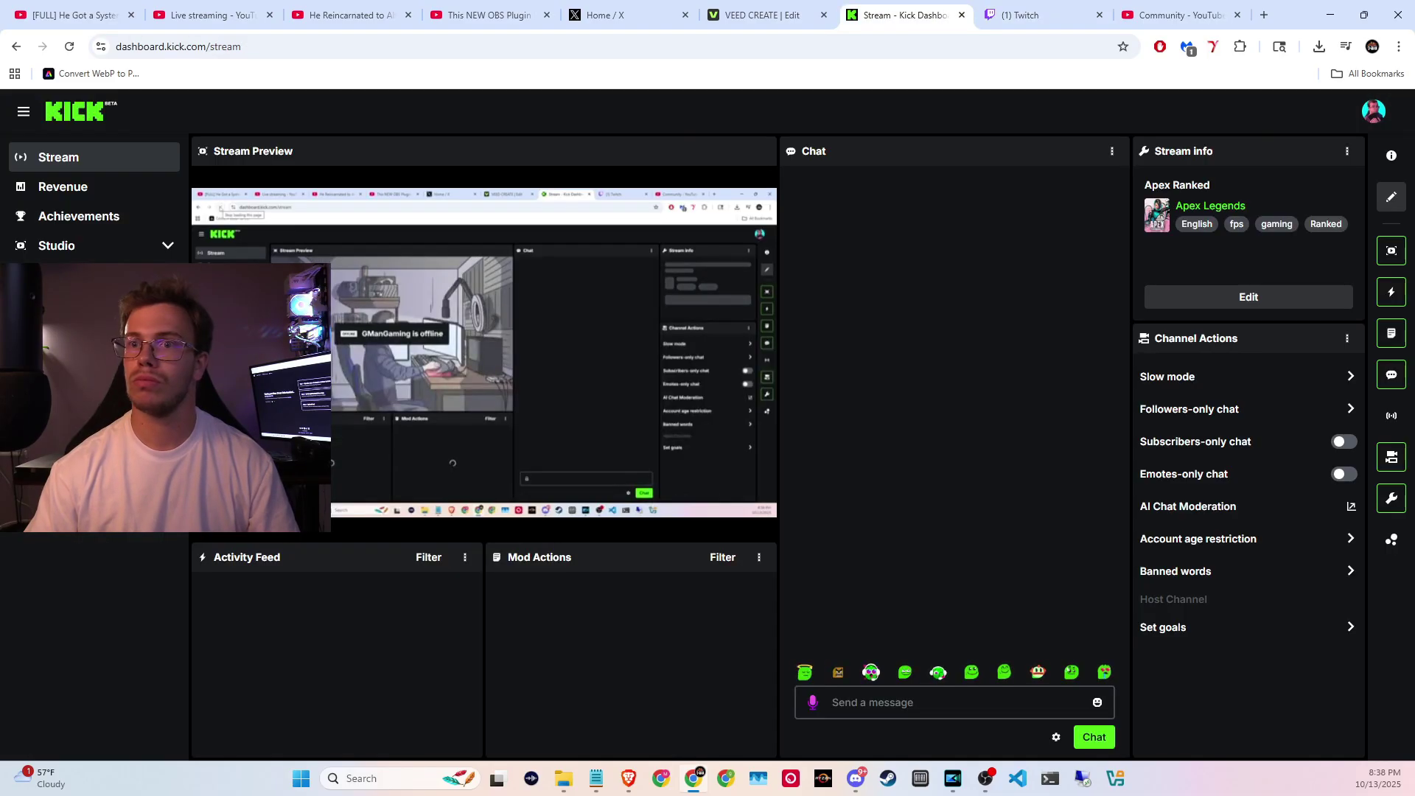
left_click(206, 14)
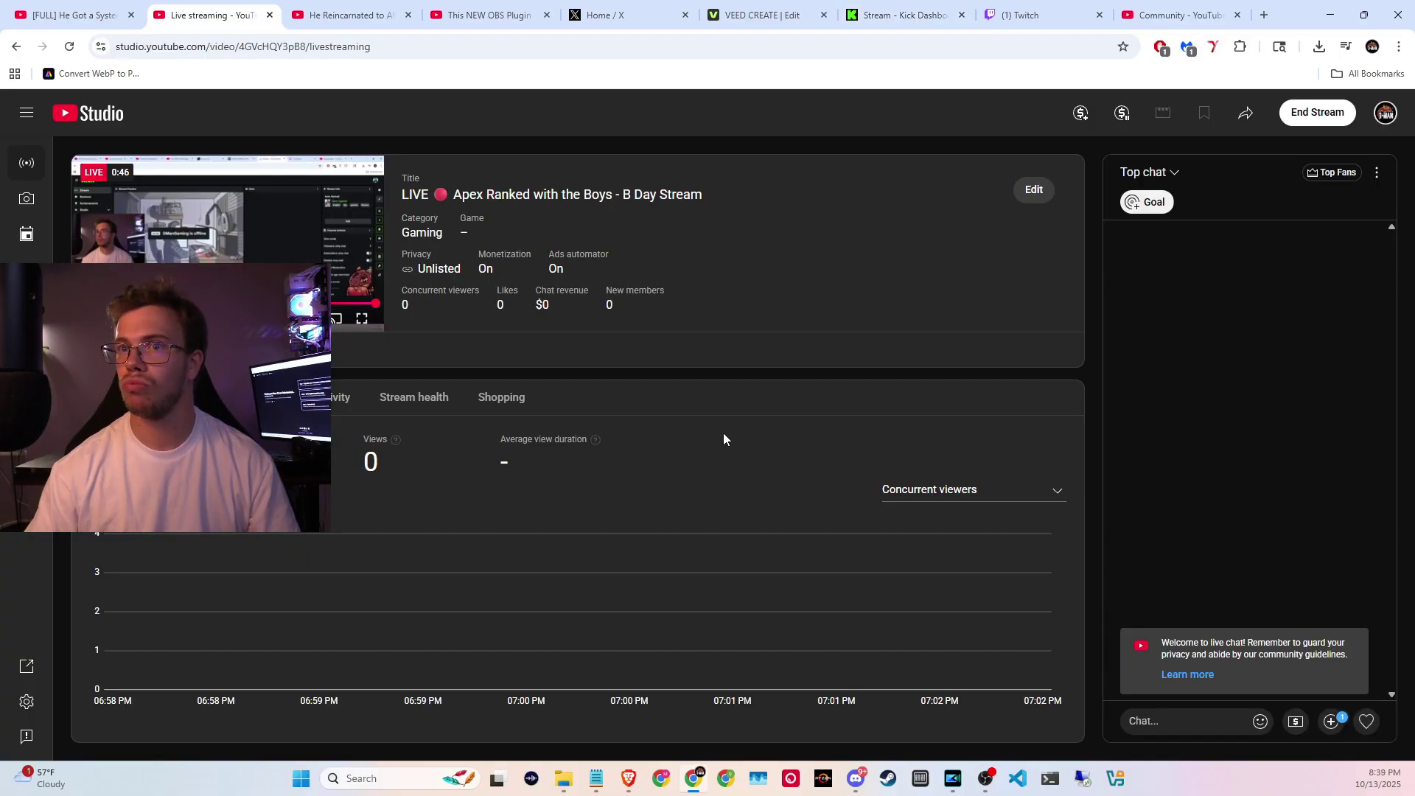